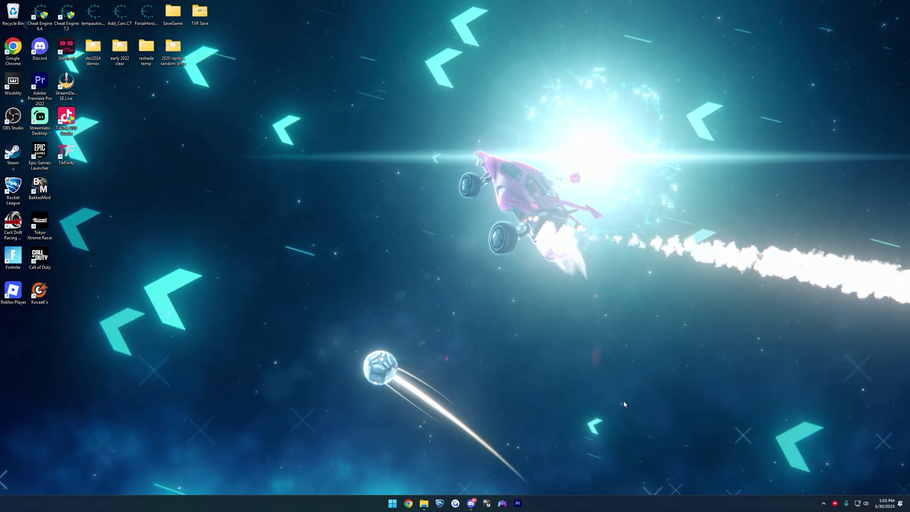
# Step: Start a screen recording and bring up the Discord window
pyautogui.hotkey('alt', 'F9')
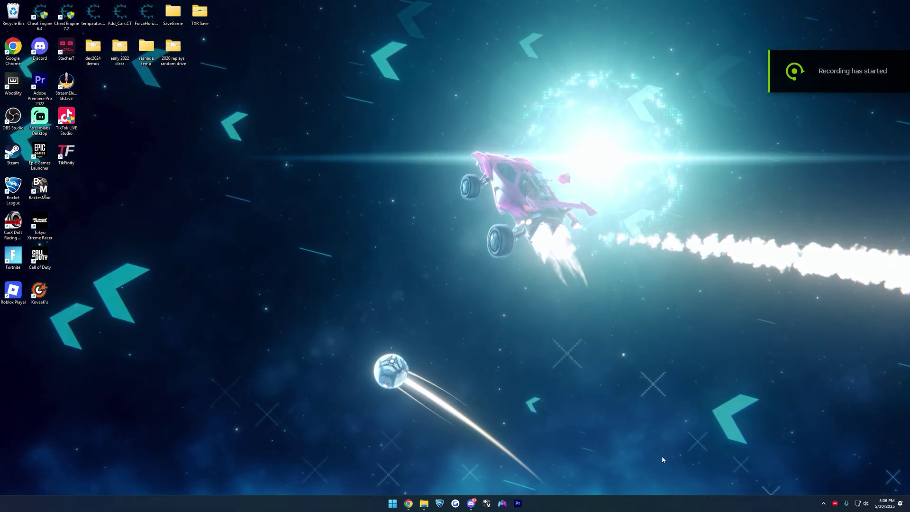
pyautogui.click(472, 503)
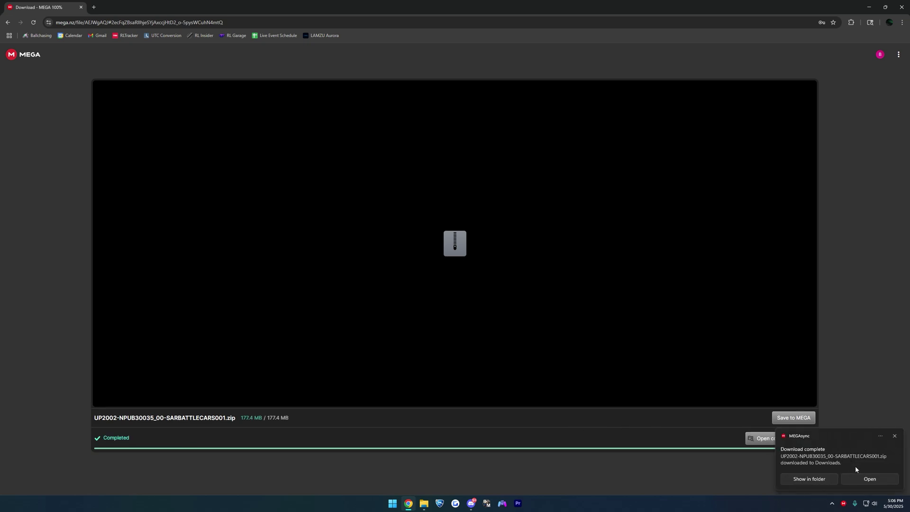
# Step: Extract the downloaded UP2002-NPUB30035_00-SARBATTLECARS001.zip into the SARPBC (Tutorial) folder on the D: drive and close the Downloads window
pyautogui.click(815, 481)
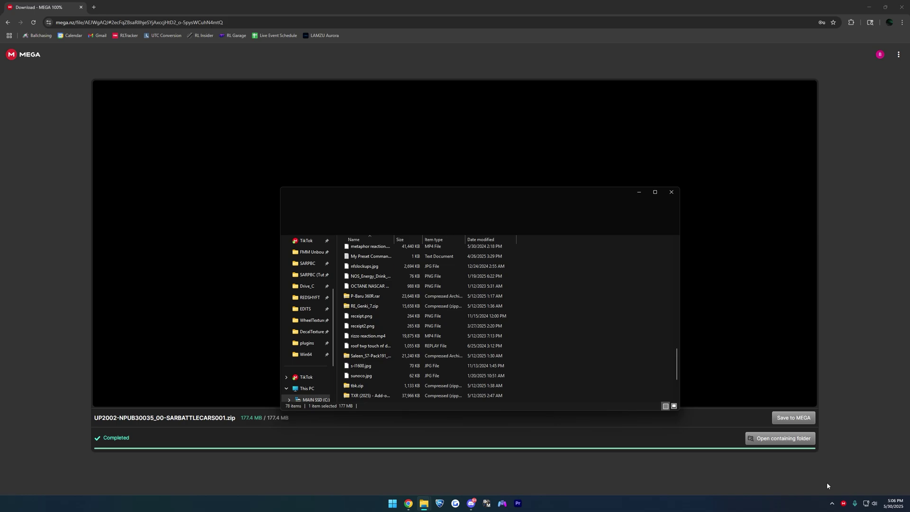
pyautogui.scroll(-3, 417, 332)
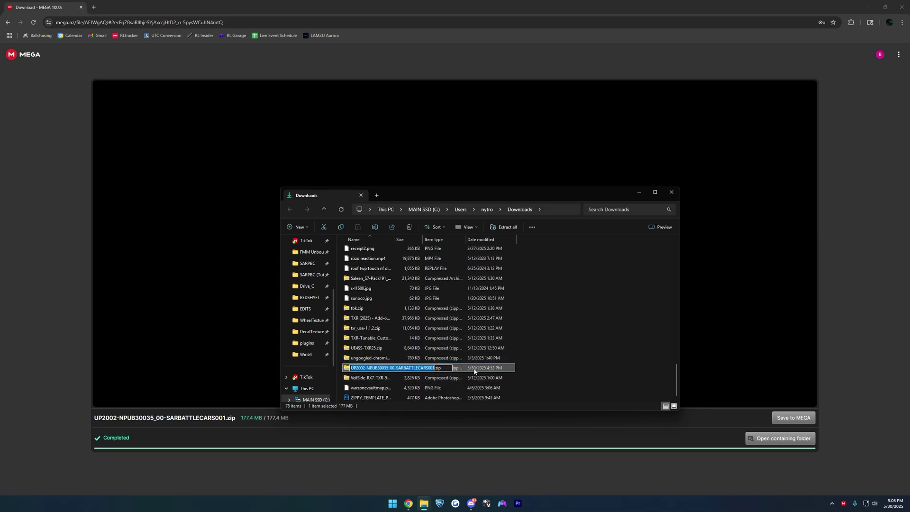
pyautogui.rightClick(400, 370)
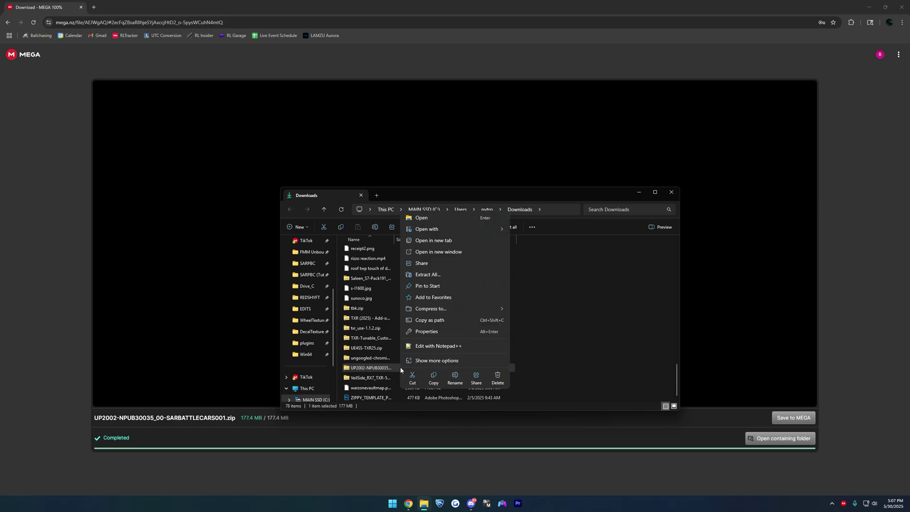
pyautogui.click(433, 275)
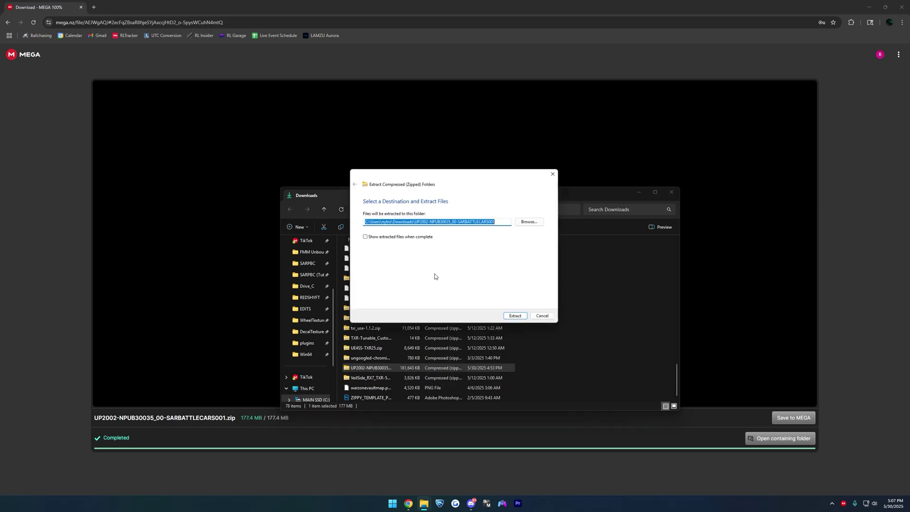
pyautogui.click(521, 223)
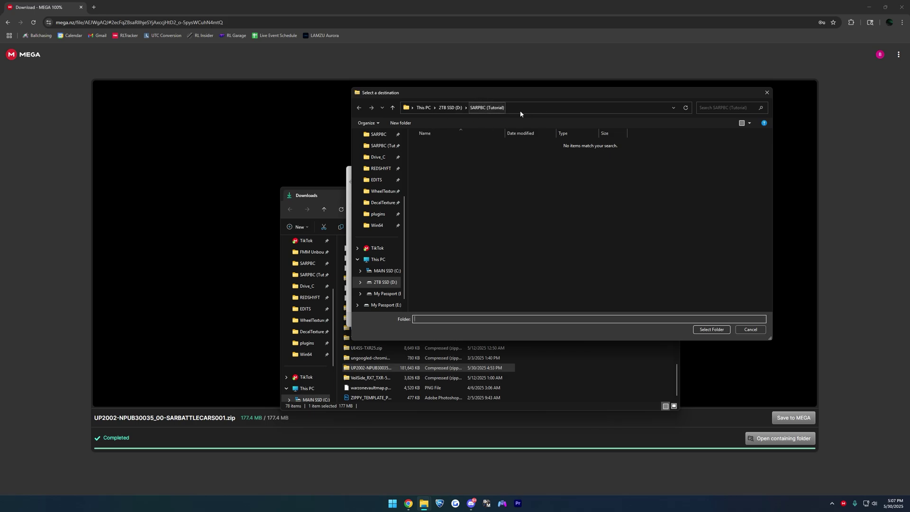
pyautogui.click(711, 330)
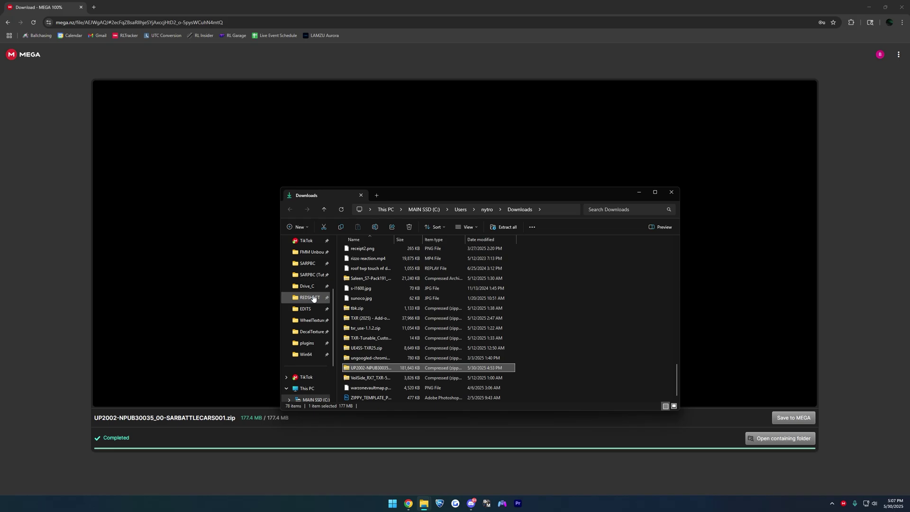
pyautogui.click(672, 192)
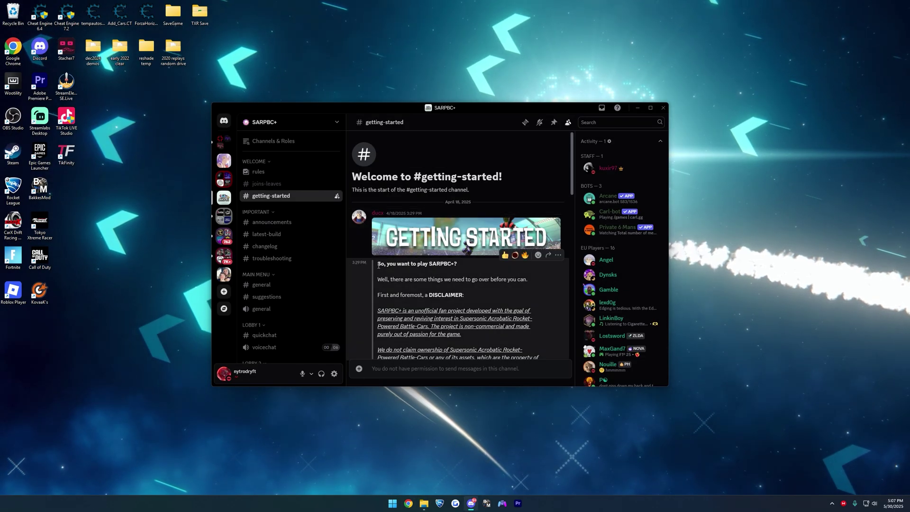
# Step: Open the RPCS3 download page and the official PS3 firmware page from the patching instructions in the getting-started channel
pyautogui.scroll(-10, 372, 268)
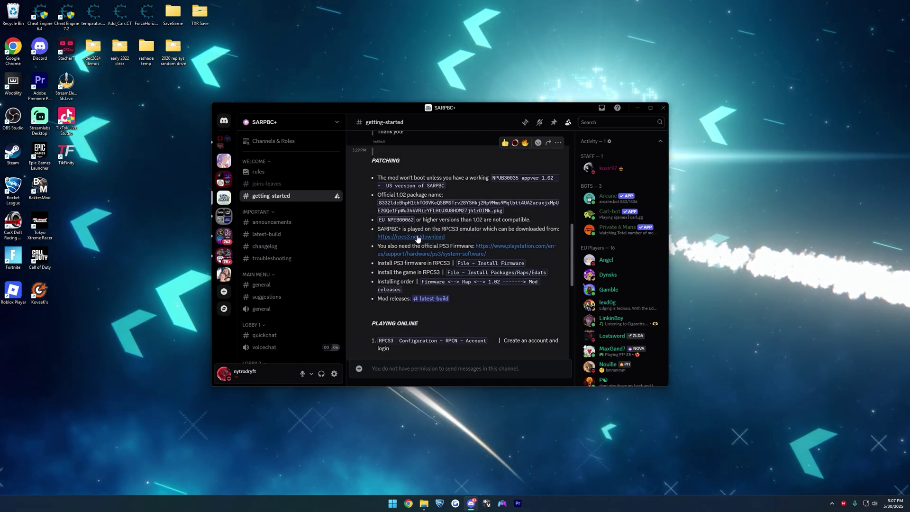
pyautogui.click(432, 236)
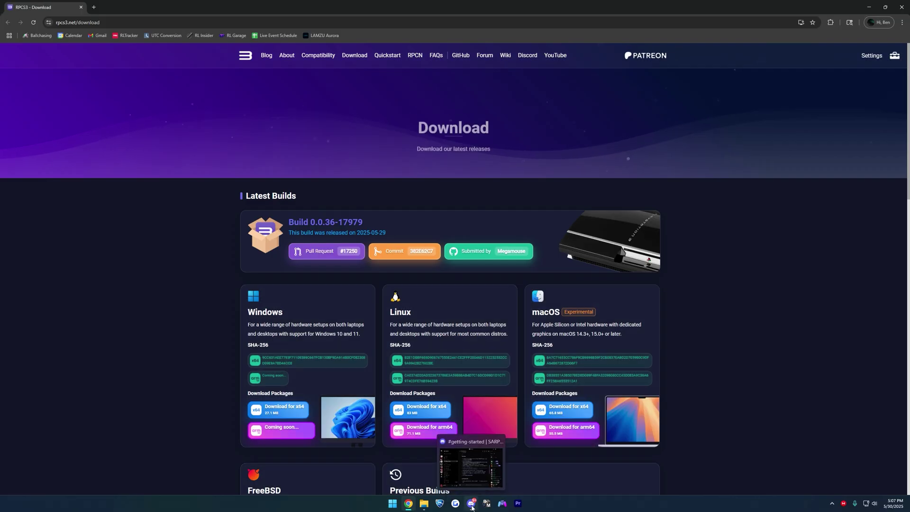
pyautogui.click(472, 504)
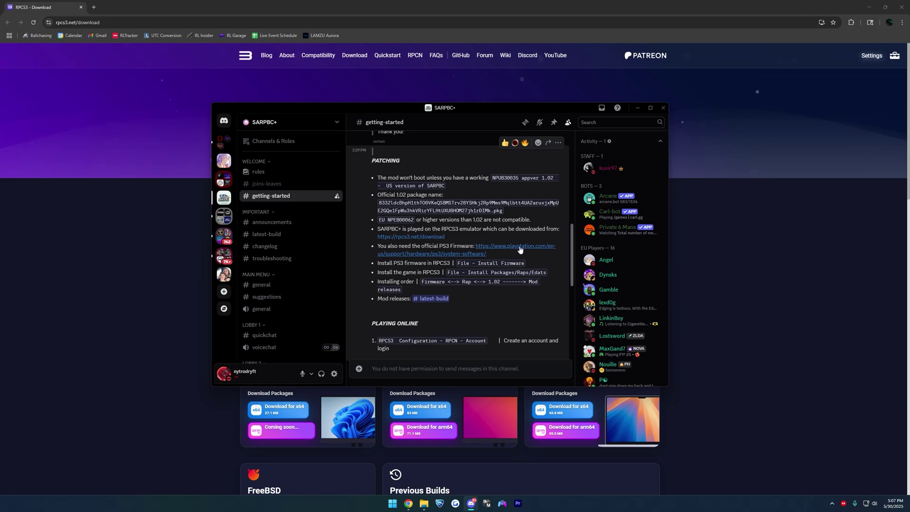
pyautogui.click(519, 247)
# Step: Download the Windows x64 build of RPCS3 and check it in the recent downloads
pyautogui.click(44, 7)
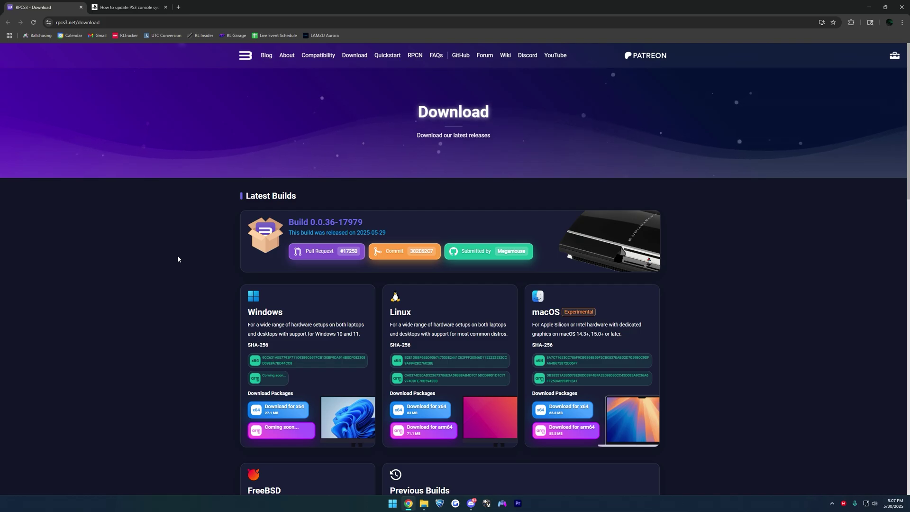
pyautogui.click(280, 409)
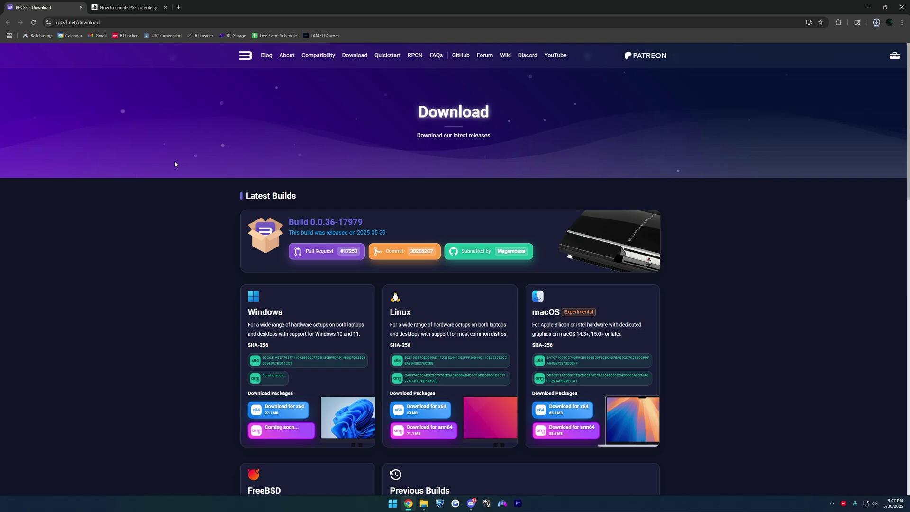
pyautogui.click(877, 22)
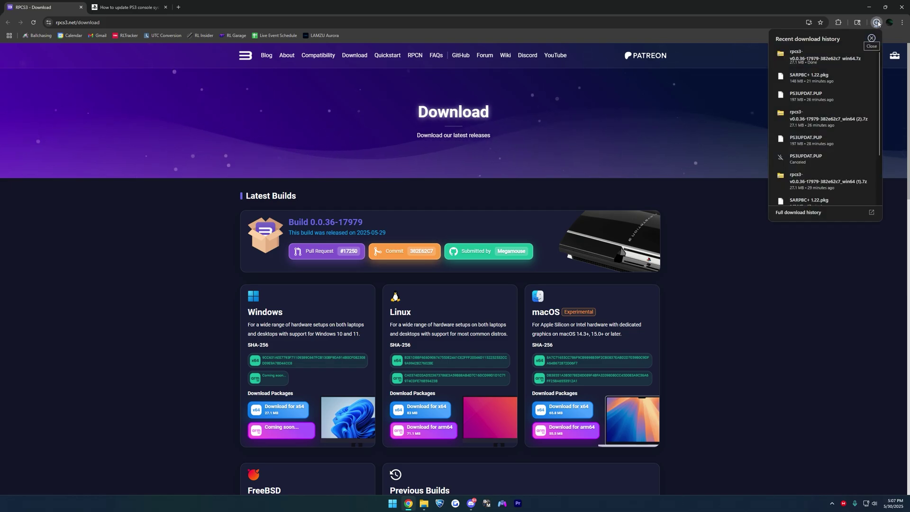
# Step: Expand the instructions for updating using a computer on the PS3 system software update page
pyautogui.click(143, 5)
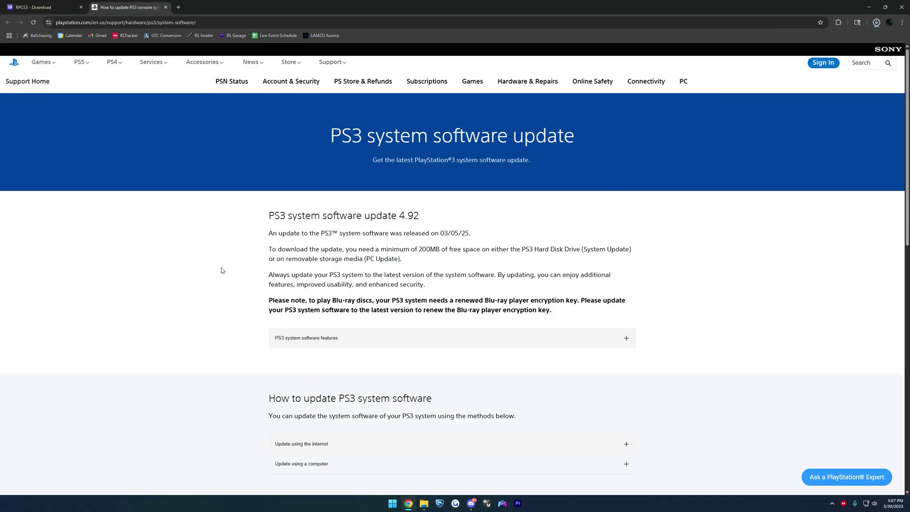
pyautogui.scroll(-3, 229, 256)
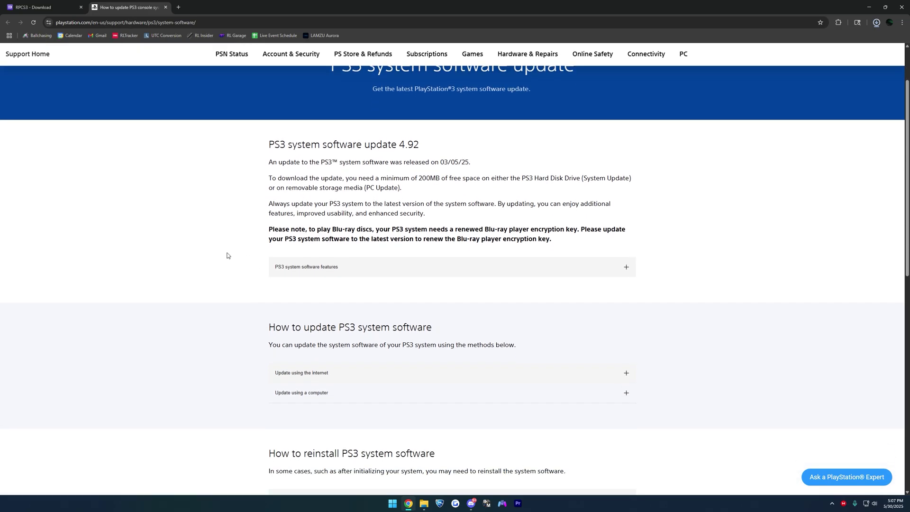
pyautogui.moveTo(272, 265); pyautogui.dragTo(418, 255)
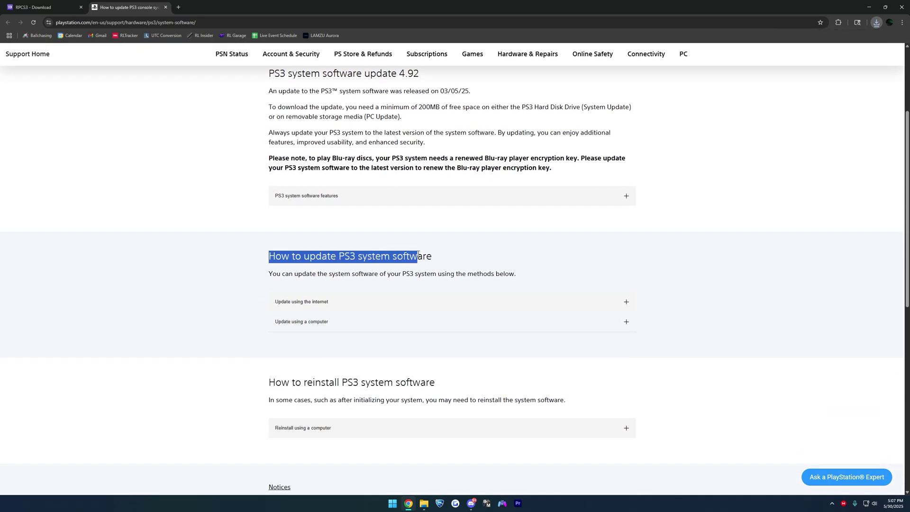
pyautogui.click(312, 325)
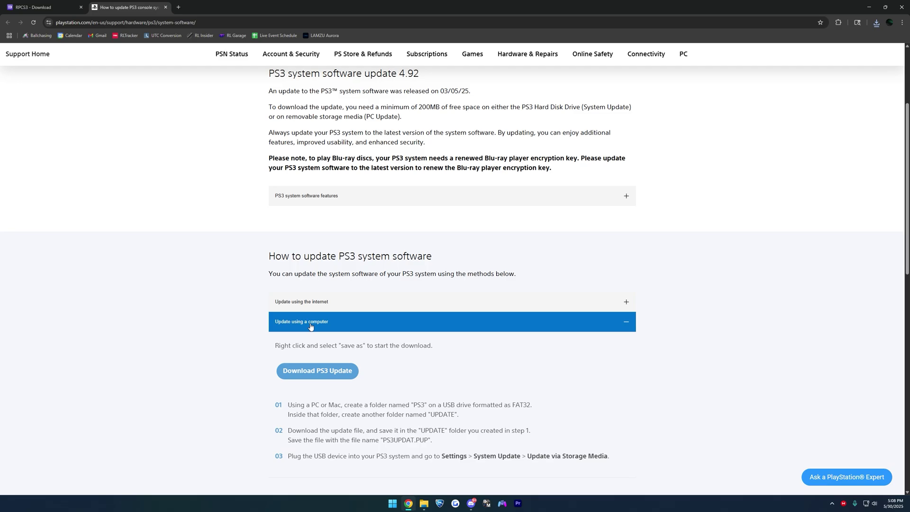
# Step: Save the PS3 update file as PS3UPDAT.PUP in the SARPBC (Tutorial) folder, keeping the blocked download
pyautogui.rightClick(313, 375)
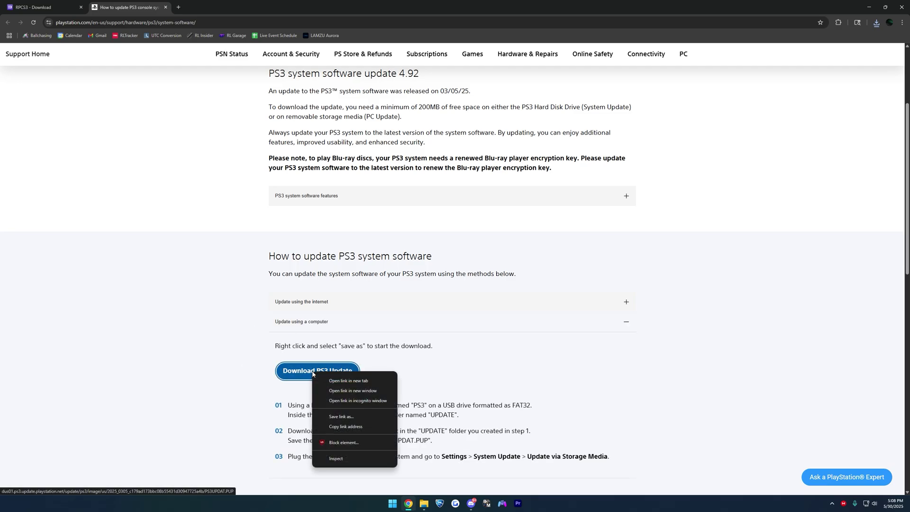
pyautogui.click(350, 417)
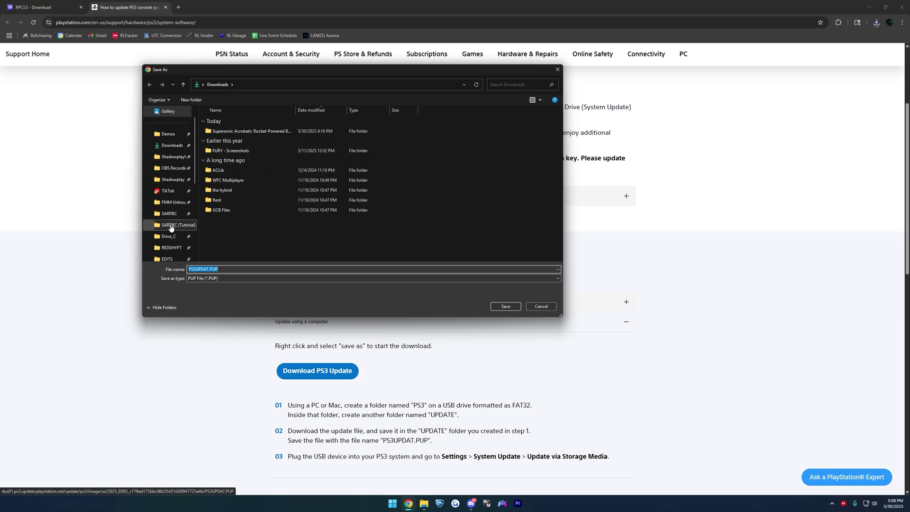
pyautogui.click(172, 227)
pyautogui.doubleClick(230, 269)
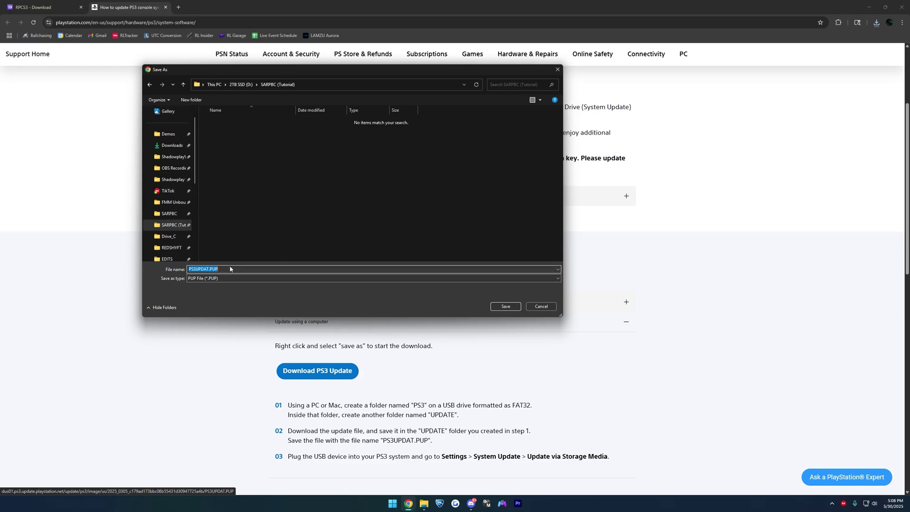
pyautogui.click(506, 307)
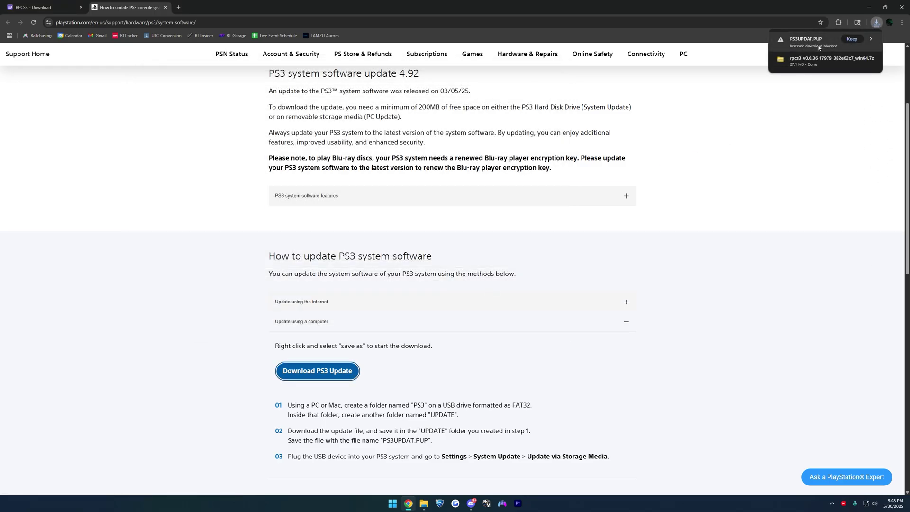
pyautogui.click(852, 40)
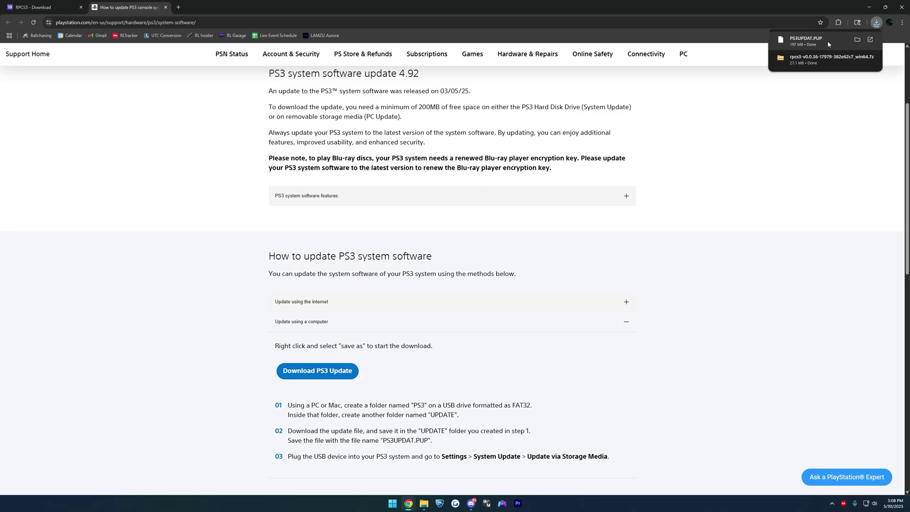
# Step: Extract the rpcs3-v0.0.36-17979 win64 archive from Downloads into D:\SARPBC (Tutorial)
pyautogui.click(424, 504)
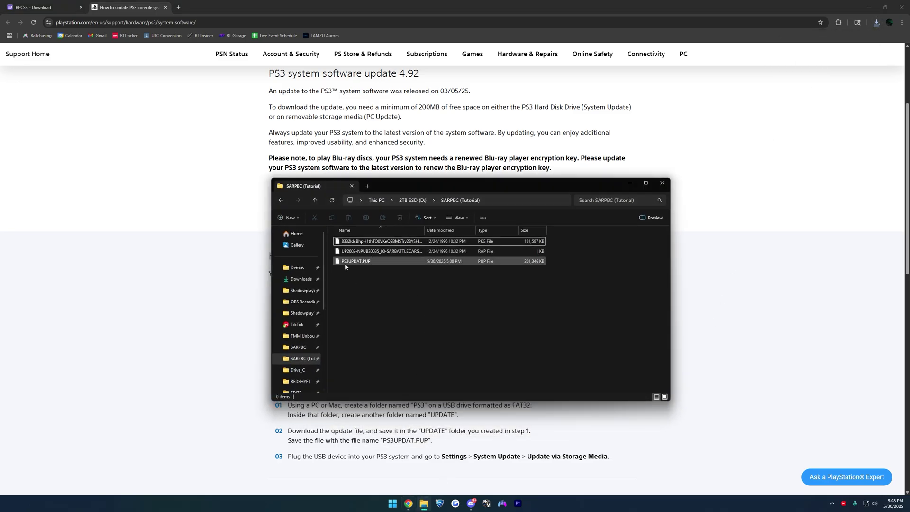
pyautogui.click(287, 279)
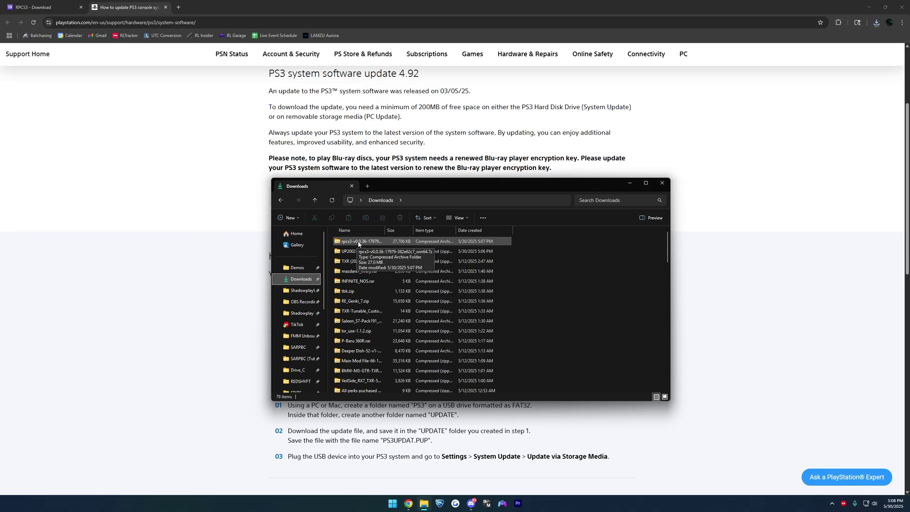
pyautogui.rightClick(354, 244)
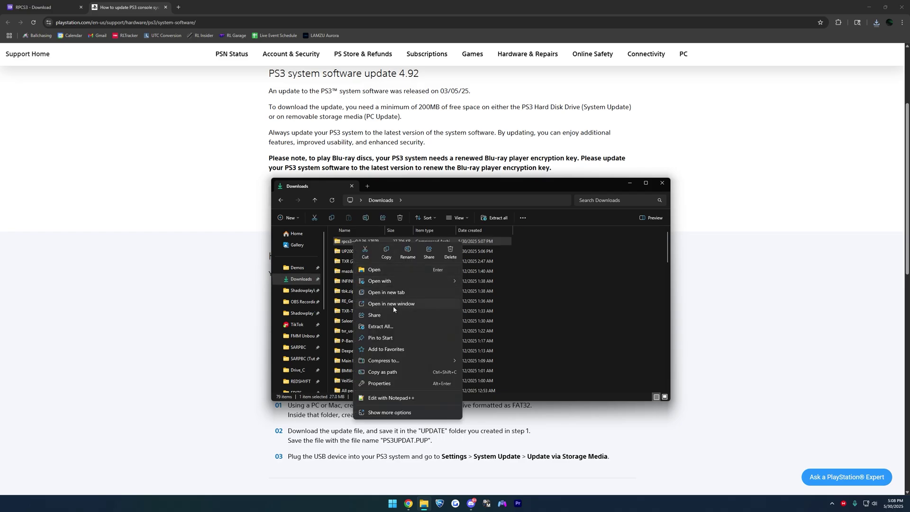
pyautogui.click(392, 326)
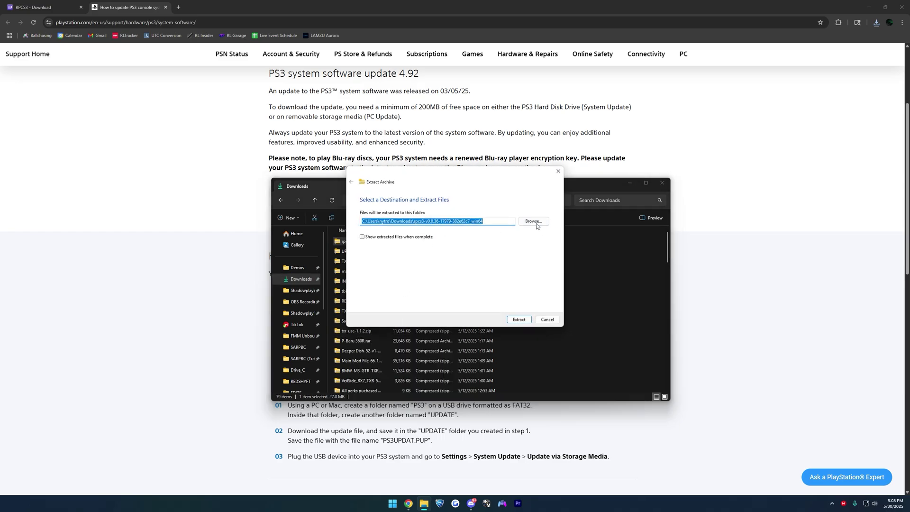
pyautogui.click(535, 222)
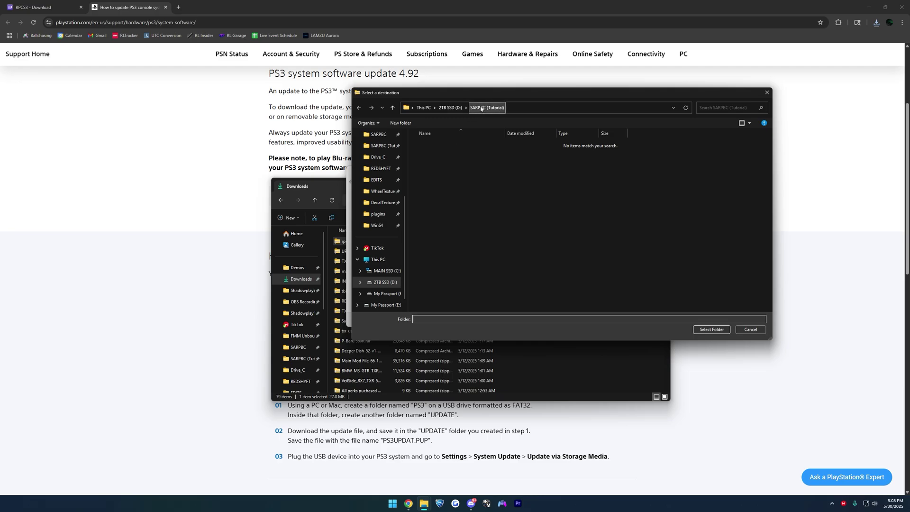
pyautogui.click(712, 331)
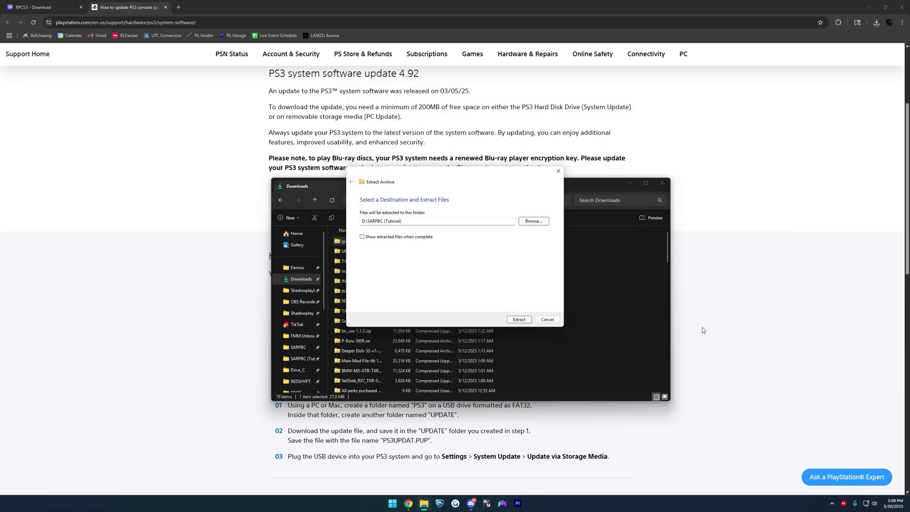
pyautogui.click(519, 321)
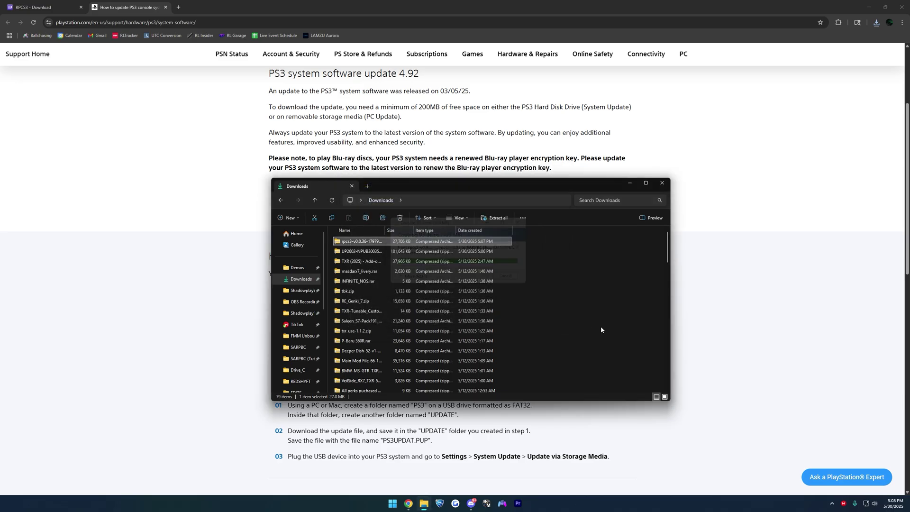
# Step: Close the browser and launch rpcs3.exe from the SARPBC (Tutorial) folder
pyautogui.click(901, 7)
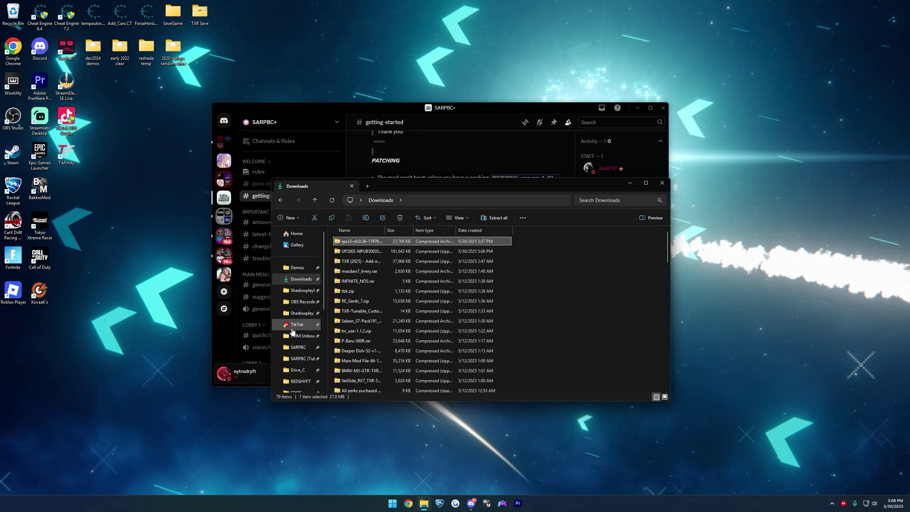
pyautogui.scroll(-2, 297, 304)
pyautogui.click(302, 312)
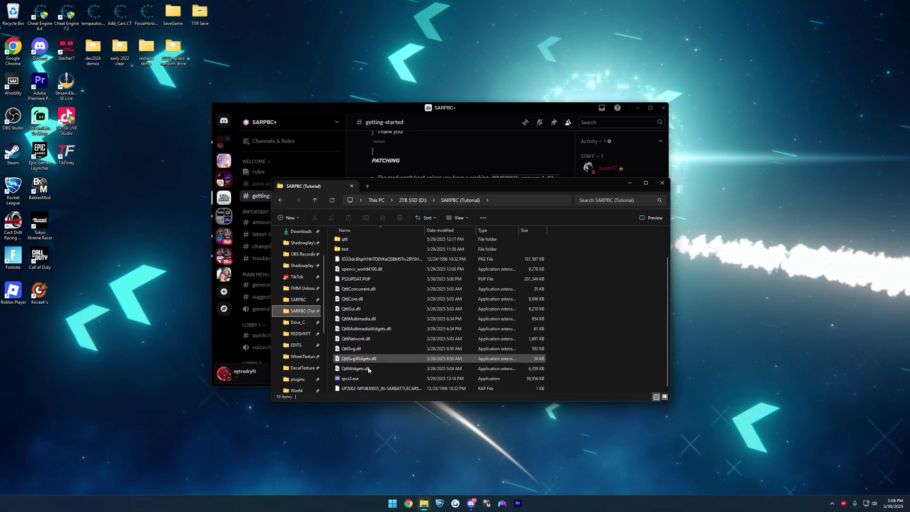
pyautogui.doubleClick(354, 379)
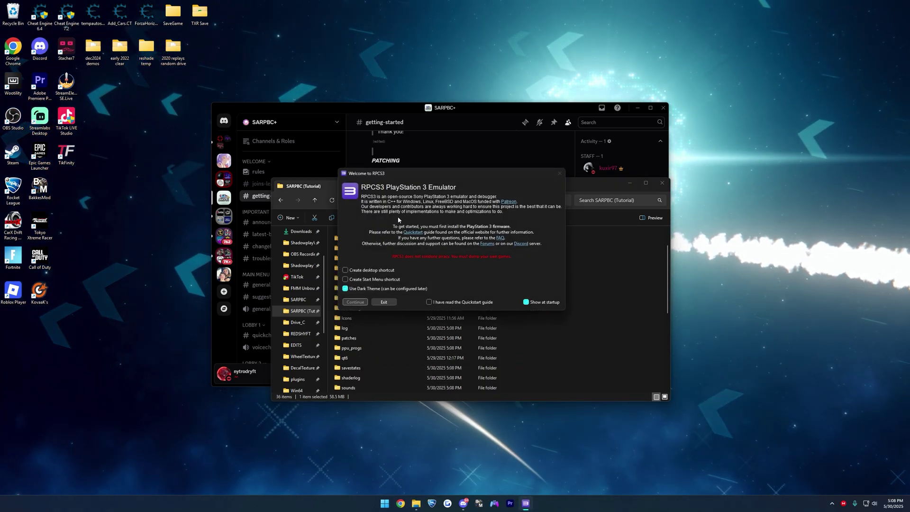
# Step: Turn off the dark theme in the welcome dialog, confirm the Quickstart guide as read, and continue to the emulator
pyautogui.click(355, 289)
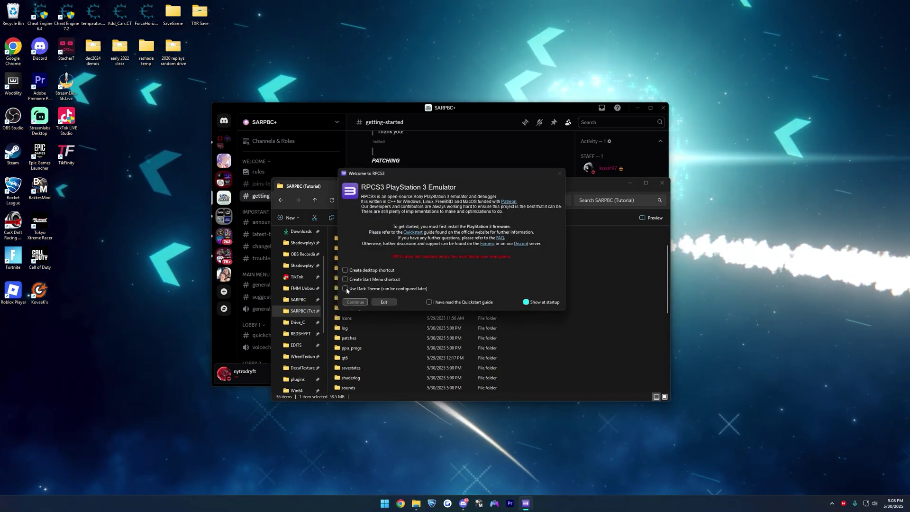
pyautogui.click(429, 303)
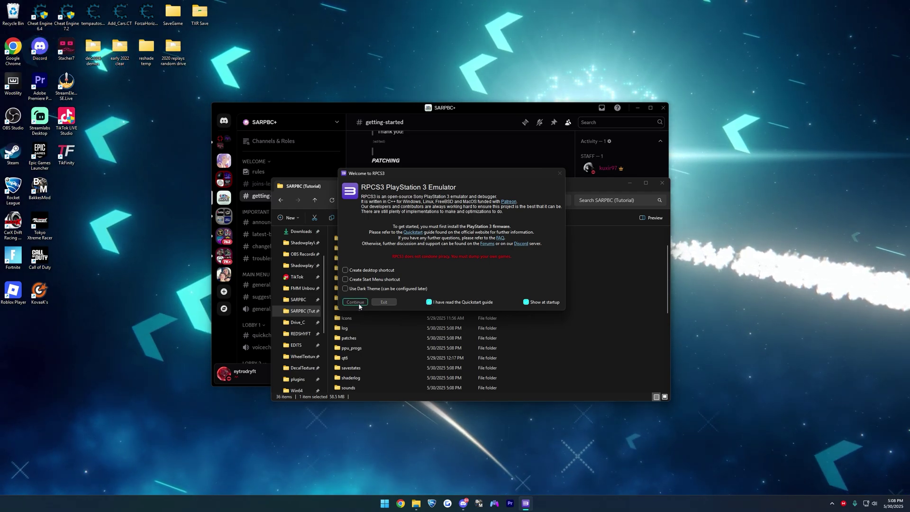
pyautogui.click(358, 302)
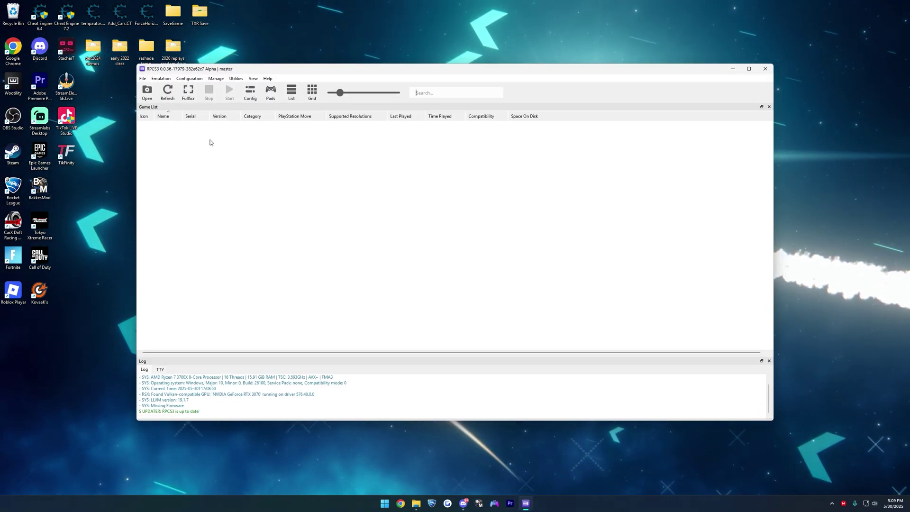
# Step: Install the PS3 firmware from PS3UPDAT.PUP in the SARPBC (Tutorial) folder
pyautogui.click(143, 78)
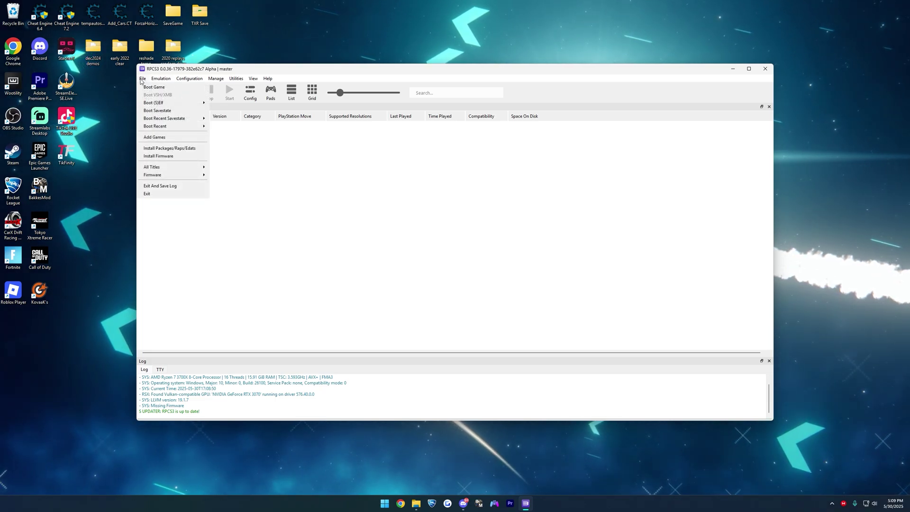
pyautogui.click(159, 156)
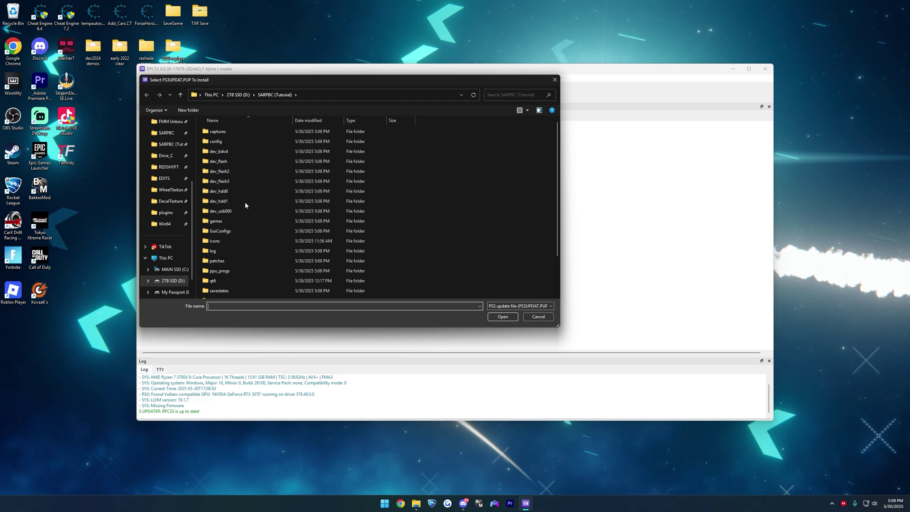
pyautogui.scroll(-2, 261, 214)
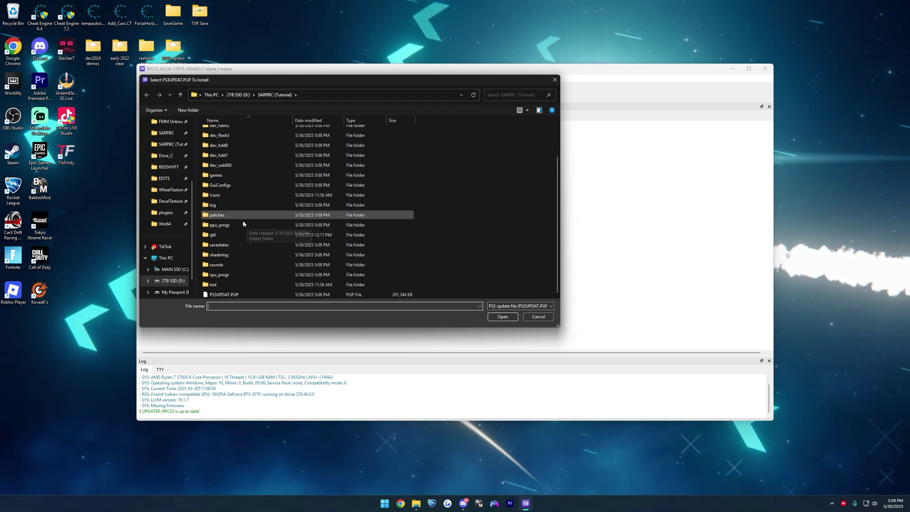
pyautogui.click(237, 295)
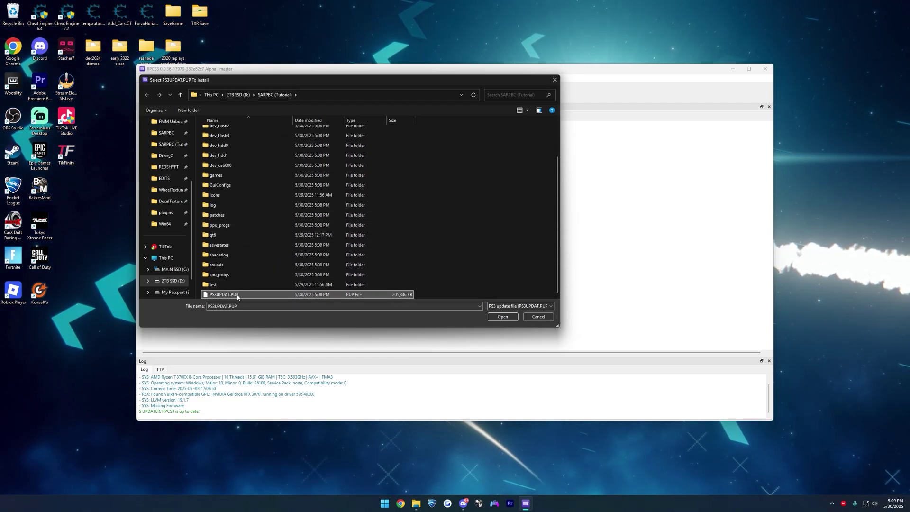
pyautogui.click(502, 317)
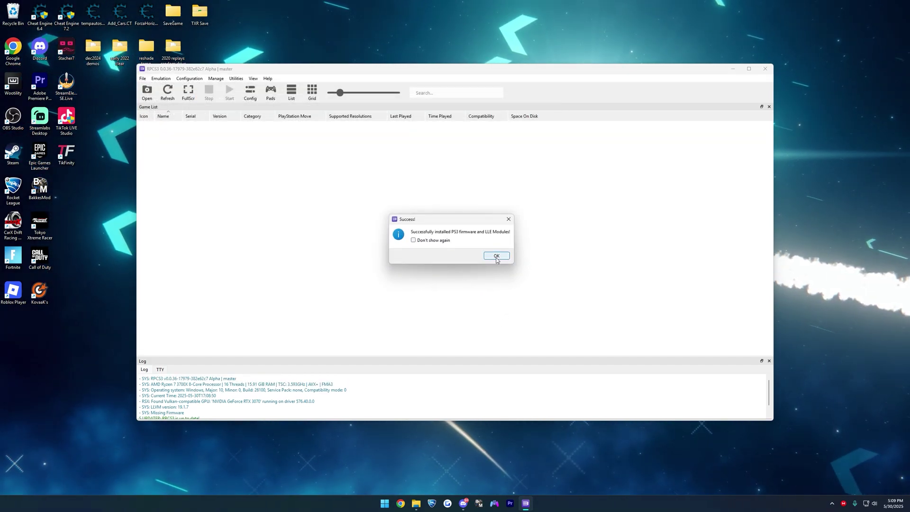
pyautogui.click(496, 256)
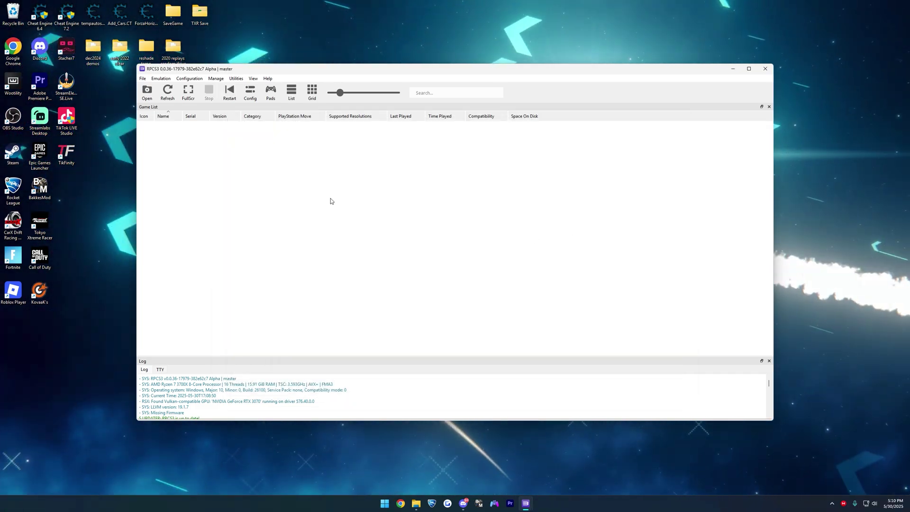
# Step: Install the Supersonic Acrobatic Rocket-Powered Battle-Cars 01.02 package from the SARPBC (Tutorial) folder, without adding shortcuts or precompiling caches
pyautogui.click(141, 79)
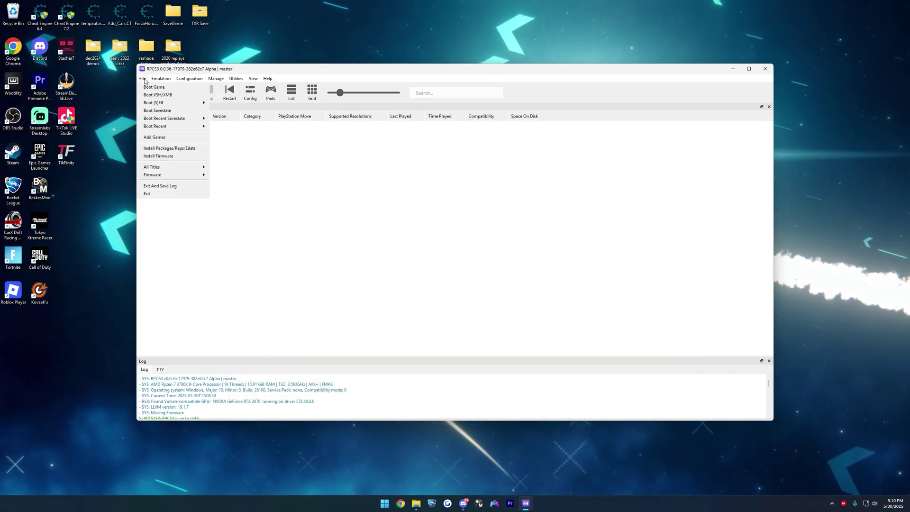
pyautogui.click(171, 148)
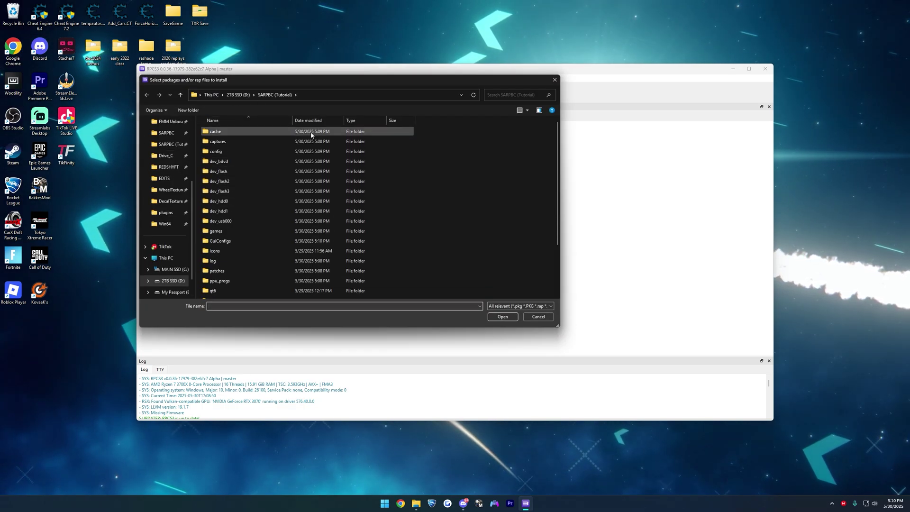
pyautogui.scroll(-2, 251, 214)
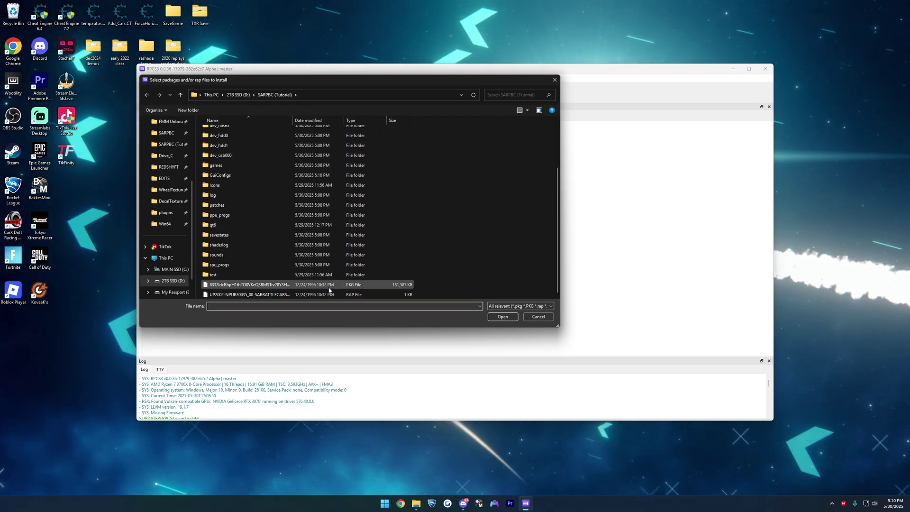
pyautogui.click(269, 285)
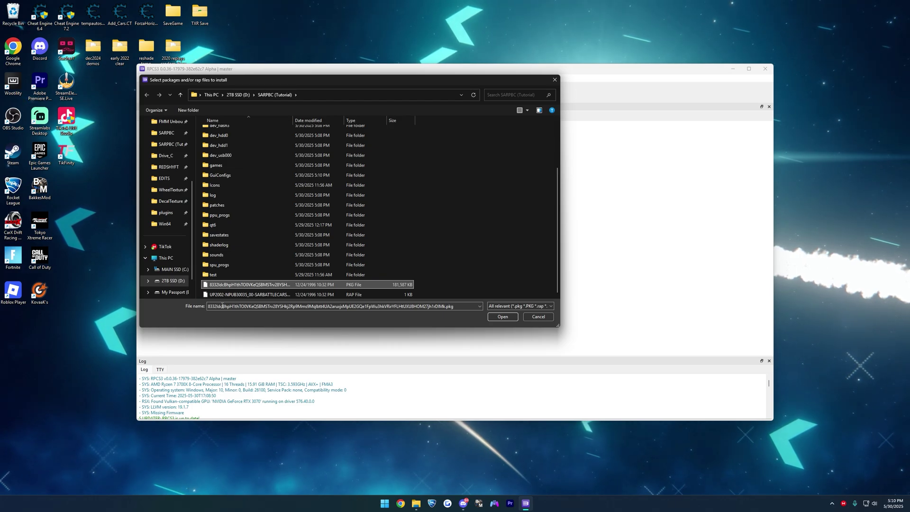
pyautogui.doubleClick(223, 306)
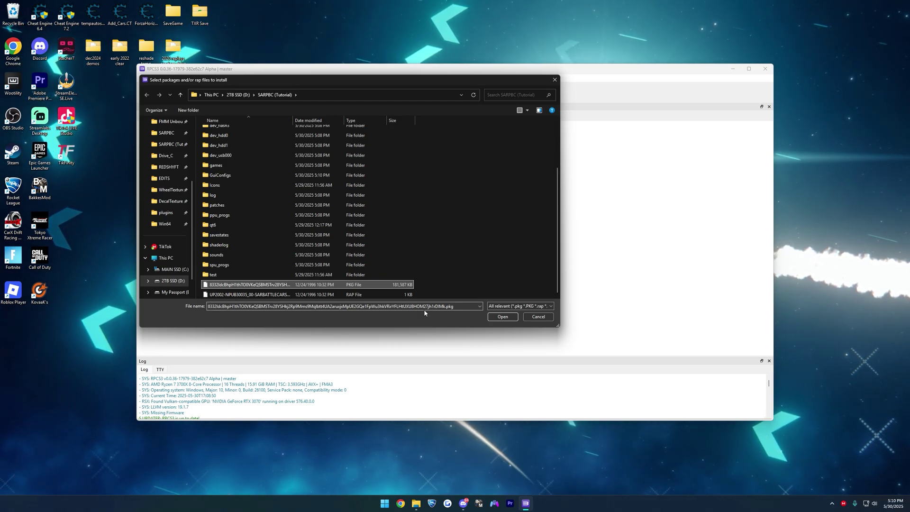
pyautogui.click(501, 317)
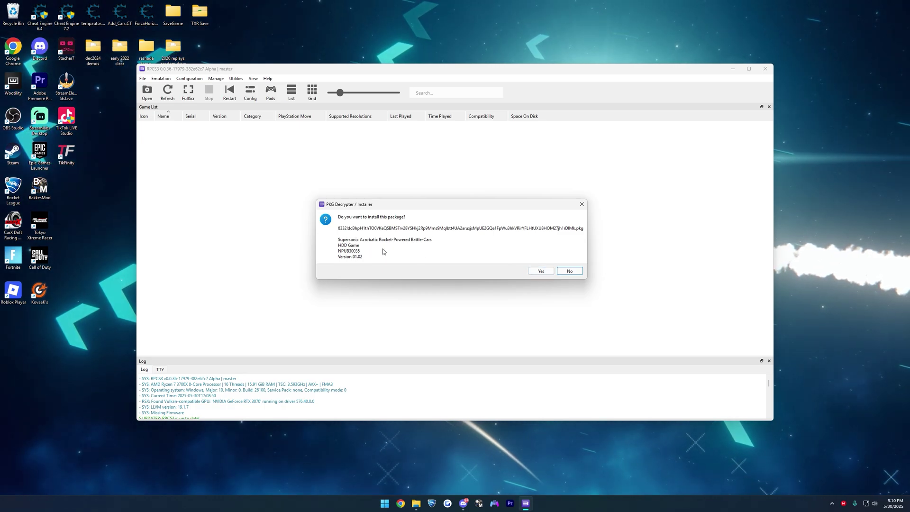
pyautogui.click(541, 271)
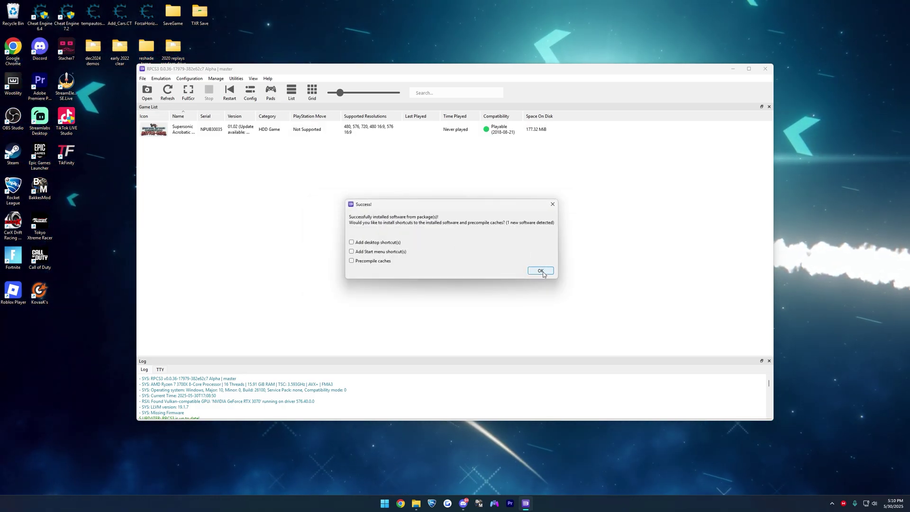
pyautogui.click(541, 271)
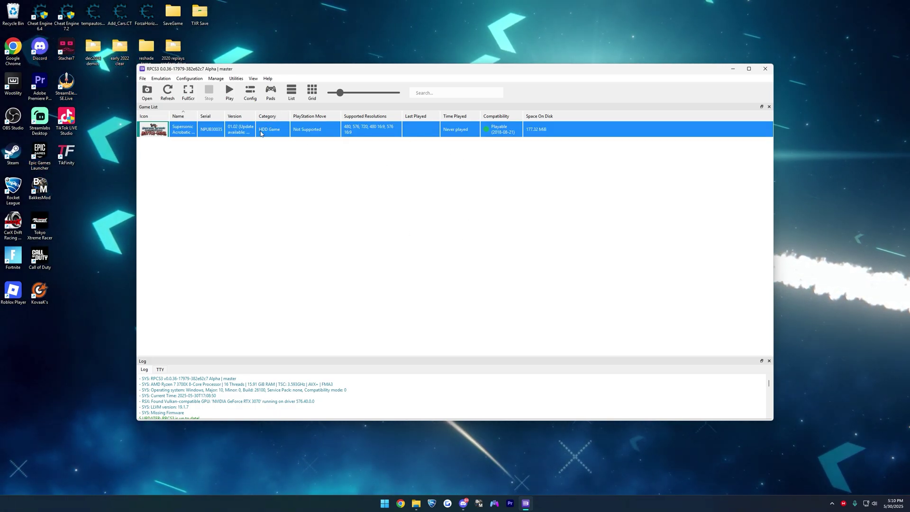
# Step: Install the UP2002-NPUB30035 RAP file from the SARPBC (Tutorial) folder by dropping it onto the RPCS3 game list
pyautogui.click(420, 502)
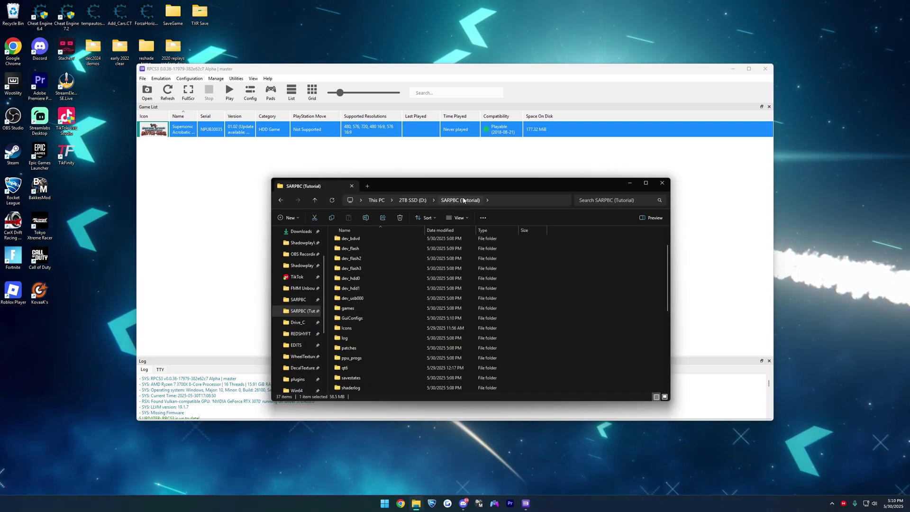
pyautogui.scroll(-7, 474, 322)
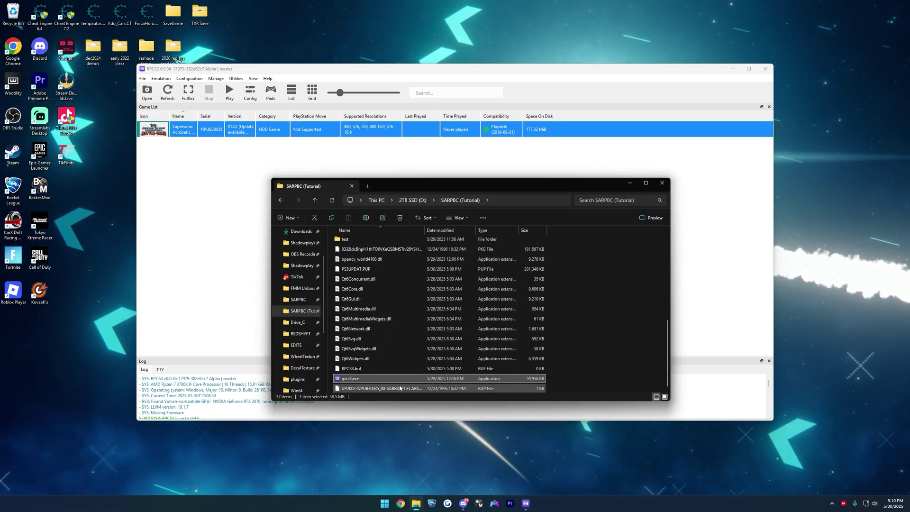
pyautogui.click(400, 388)
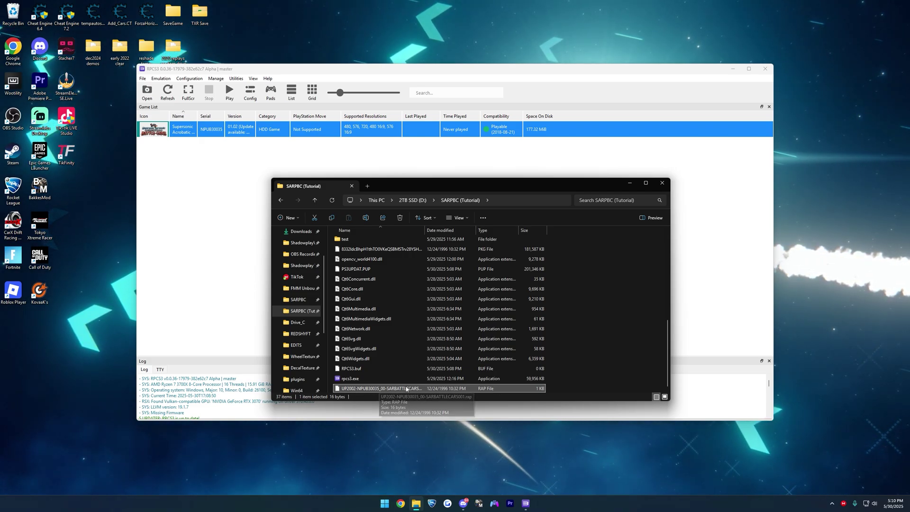
pyautogui.moveTo(407, 389); pyautogui.dragTo(242, 132)
pyautogui.click(241, 155)
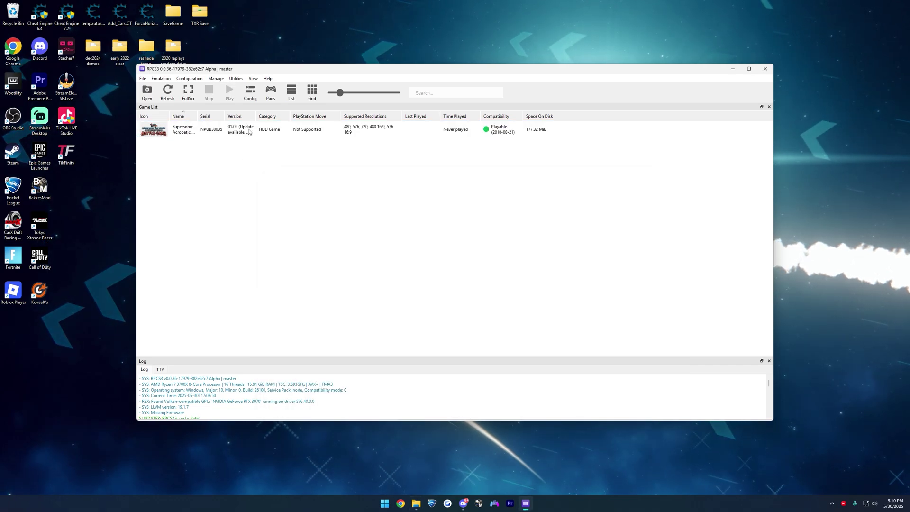
pyautogui.click(266, 132)
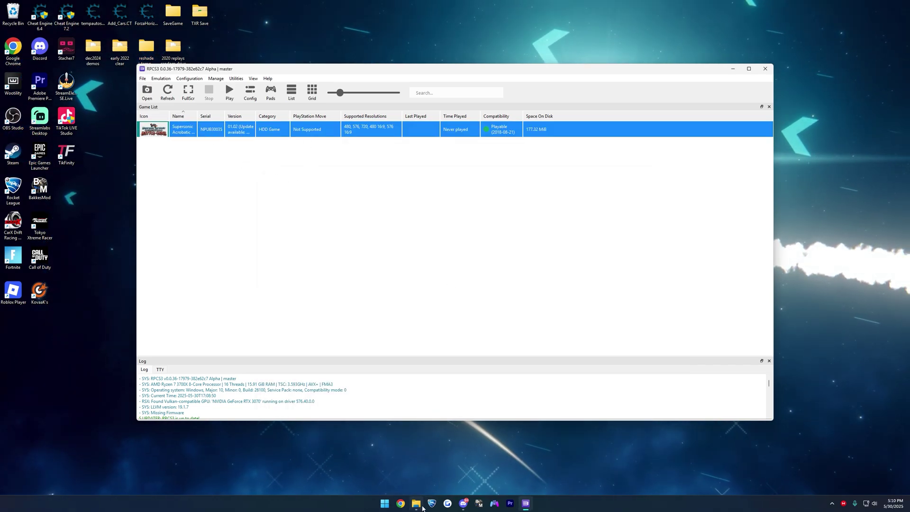
# Step: Switch to Discord and download SARPBC+ 1.22.pkg through the Google Drive link in the latest-build channel
pyautogui.click(420, 505)
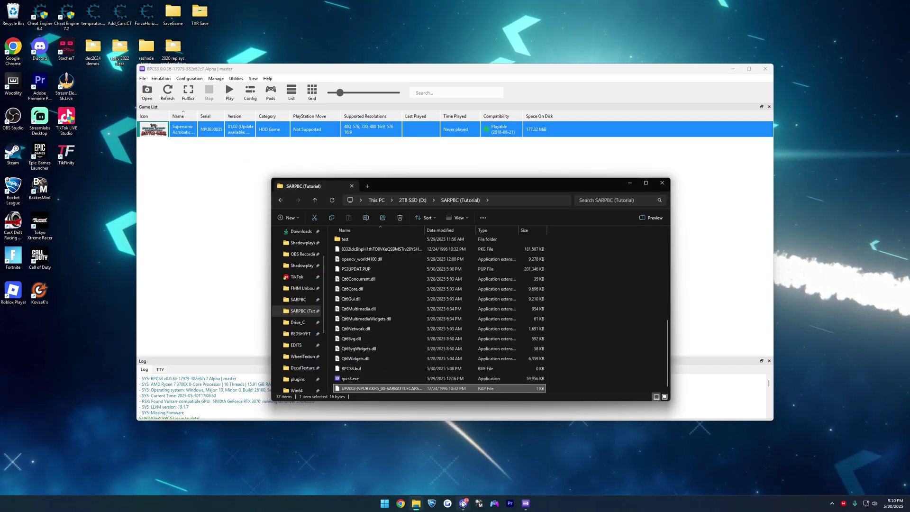
pyautogui.click(463, 505)
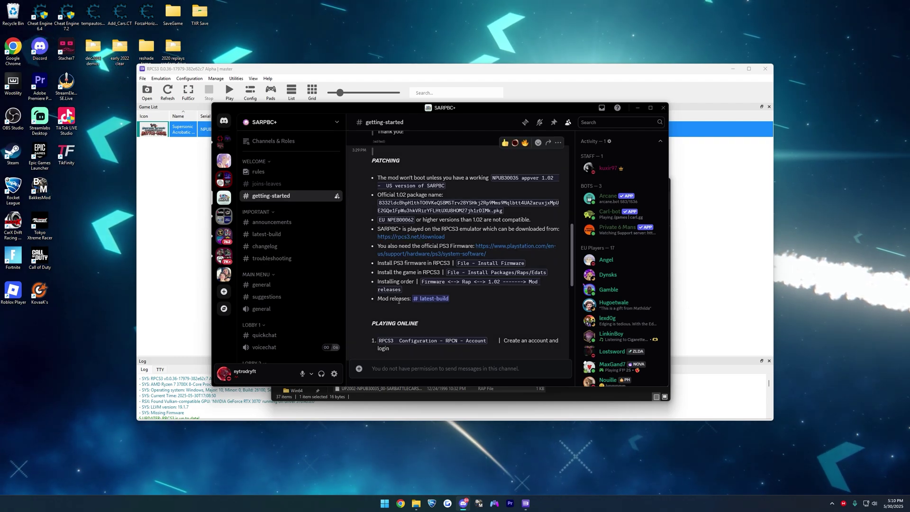
pyautogui.click(431, 298)
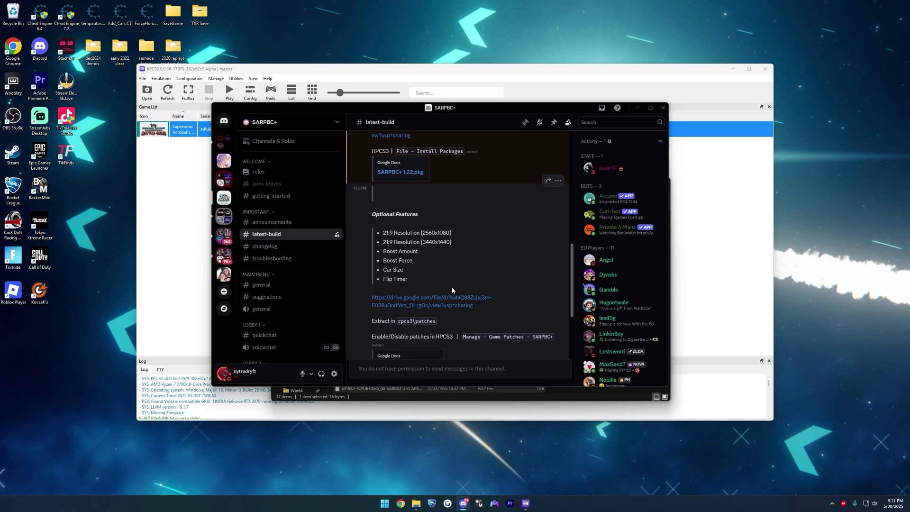
pyautogui.scroll(5, 420, 291)
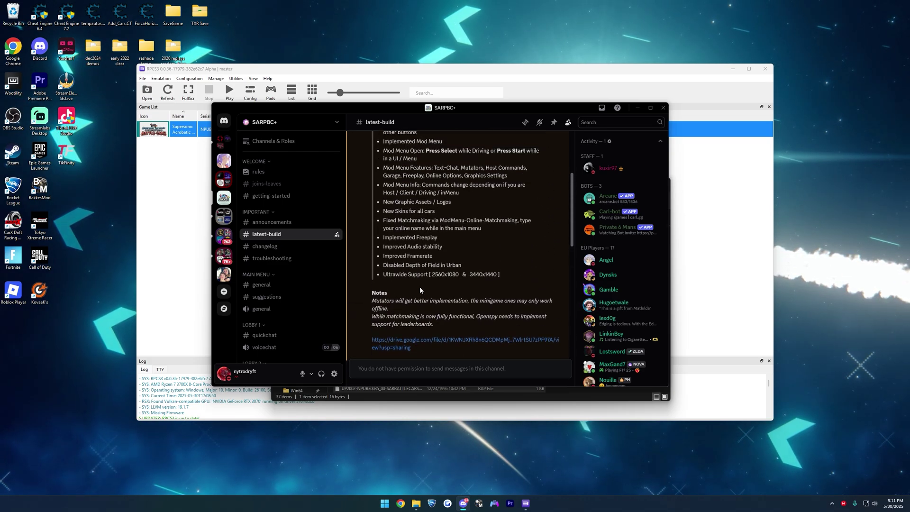
pyautogui.scroll(5, 420, 291)
pyautogui.scroll(-8, 415, 218)
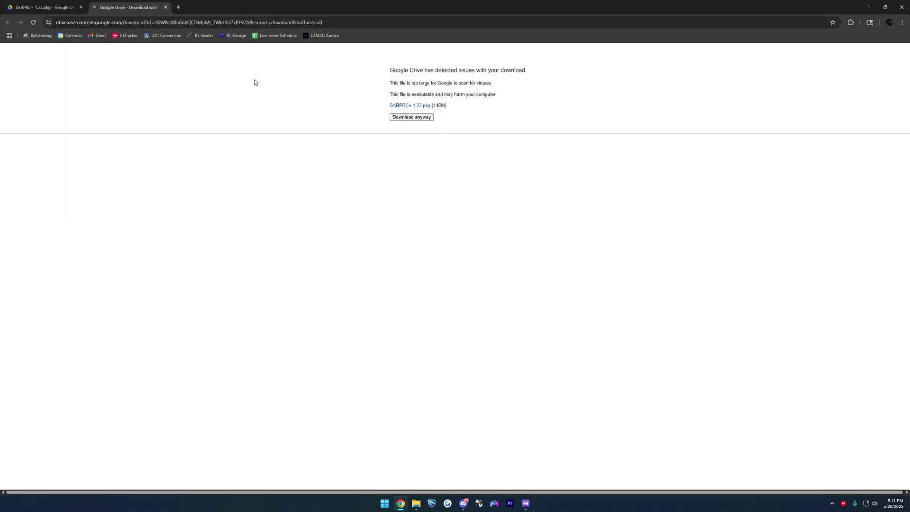
pyautogui.click(876, 22)
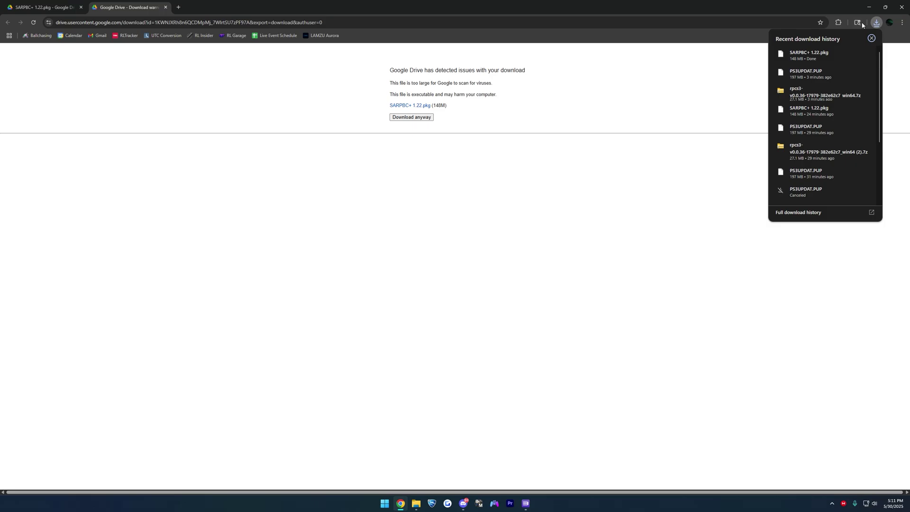
# Step: Transfer SARPBC+ 1.22.pkg from Downloads into the SARPBC (Tutorial) folder
pyautogui.click(417, 504)
pyautogui.click(299, 280)
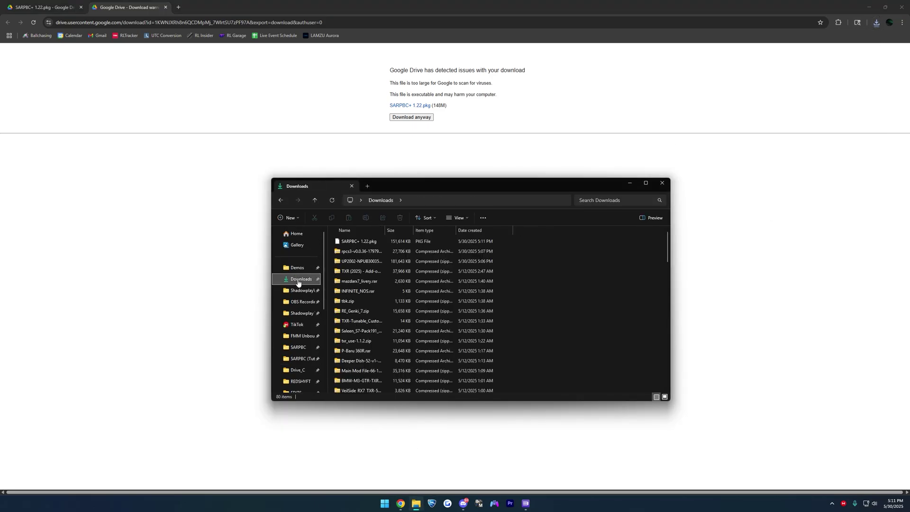
pyautogui.click(386, 243)
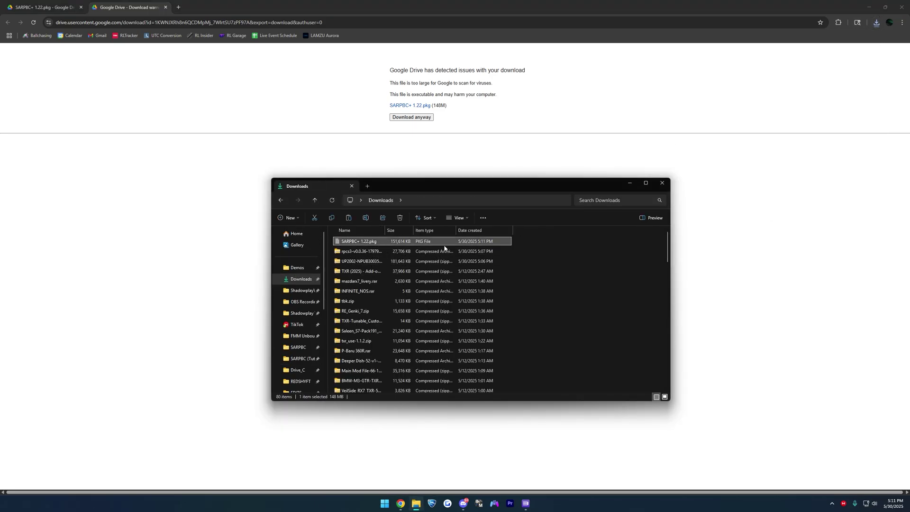
pyautogui.click(280, 200)
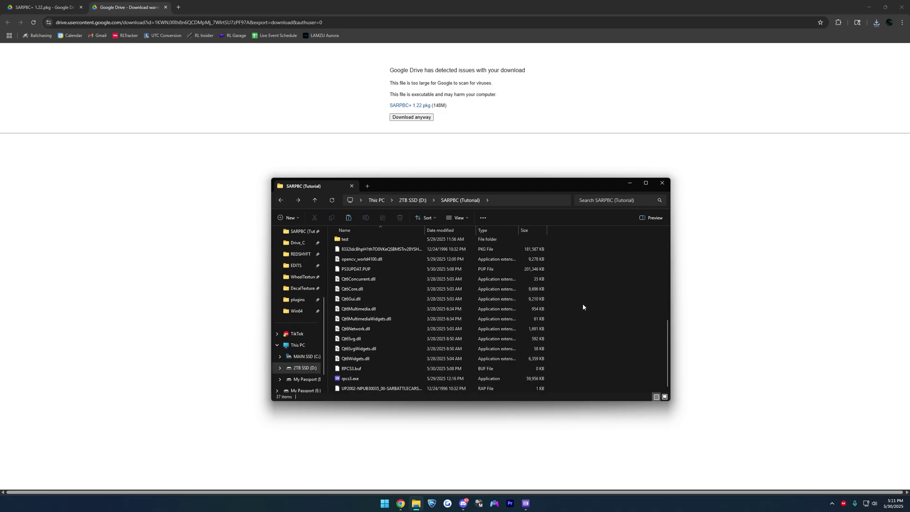
pyautogui.hotkey('ctrl', 'v')
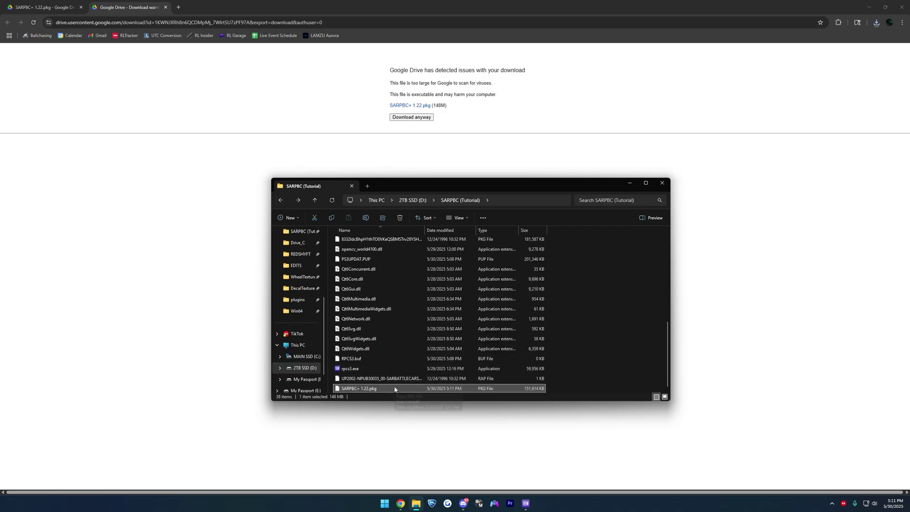
# Step: Install the SARPBC+ 1.22.pkg package from the SARPBC (Tutorial) folder in RPCS3
pyautogui.click(526, 503)
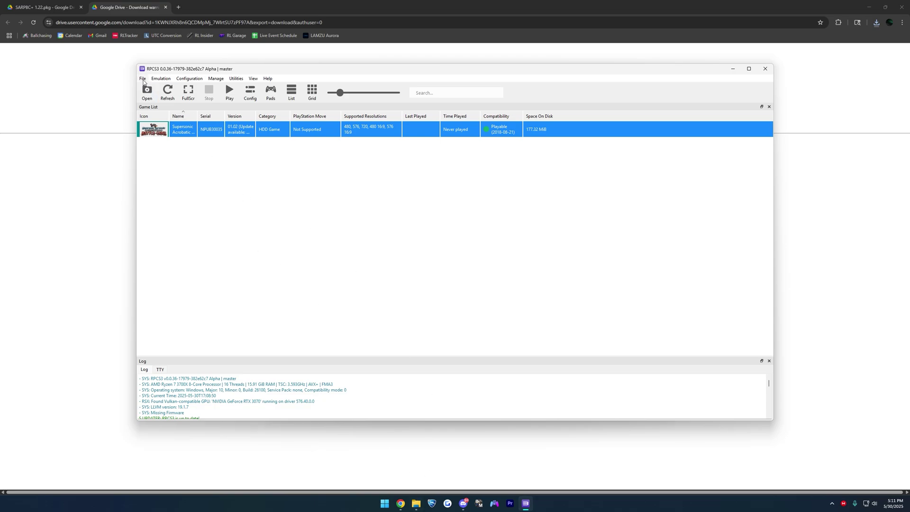
pyautogui.click(143, 79)
pyautogui.click(163, 148)
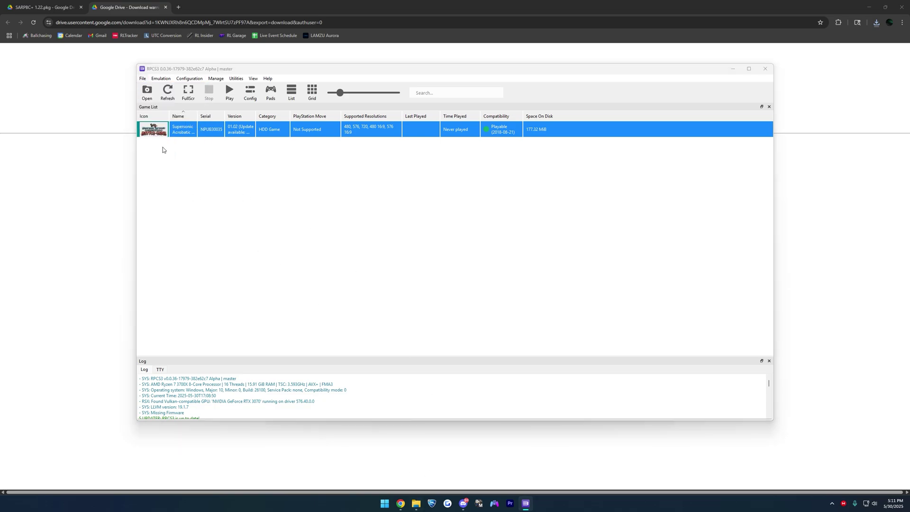
pyautogui.scroll(-5, 251, 213)
pyautogui.click(249, 285)
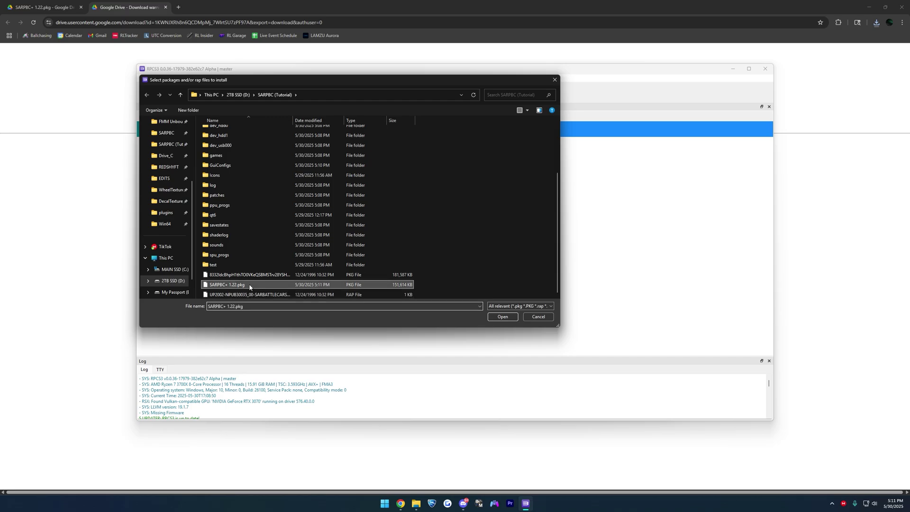
pyautogui.click(502, 317)
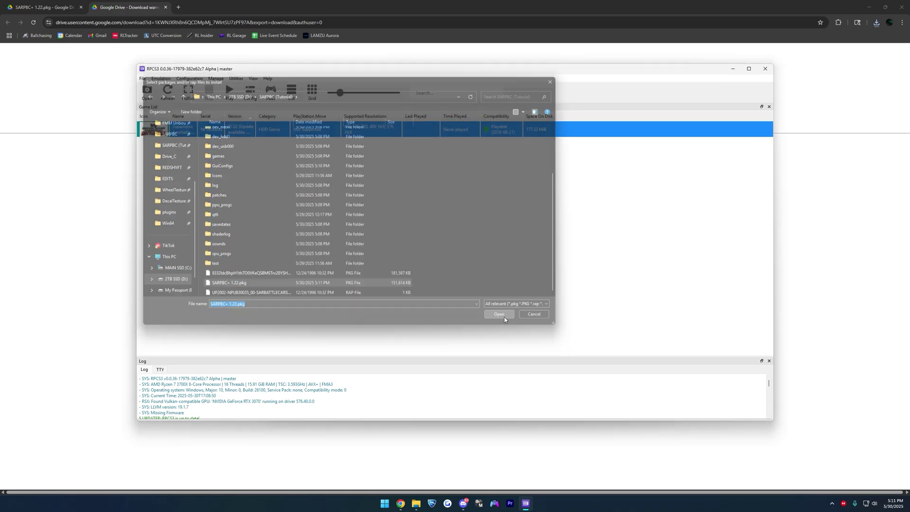
pyautogui.click(451, 272)
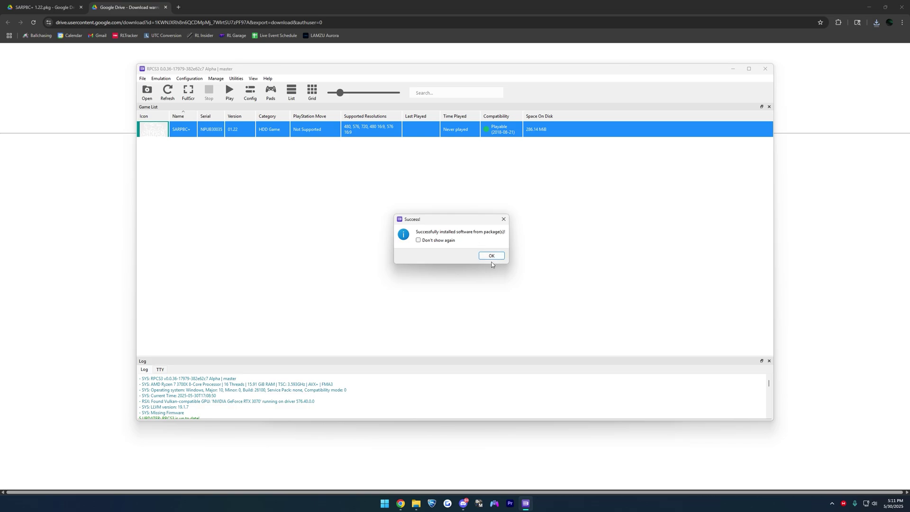
pyautogui.click(492, 257)
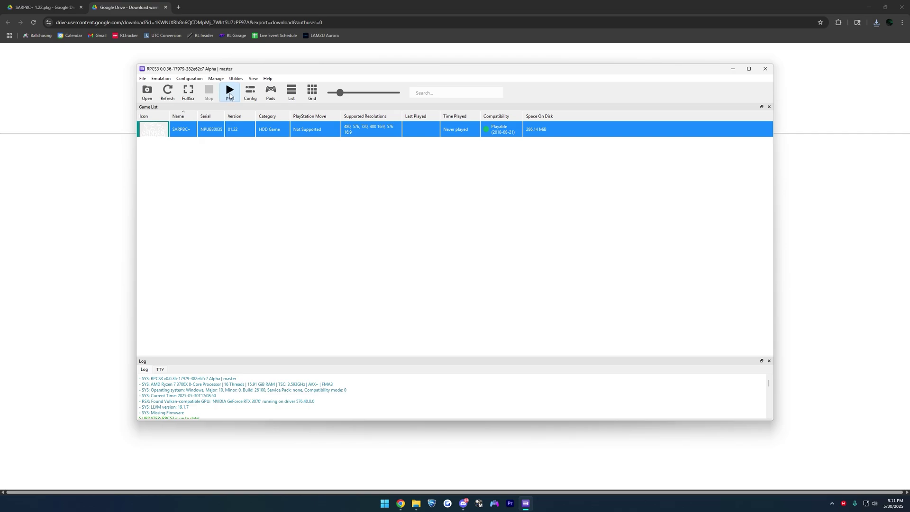
# Step: Launch SARPBC+ and save Player 1's gamepad settings with DualSense as the handler
pyautogui.click(230, 92)
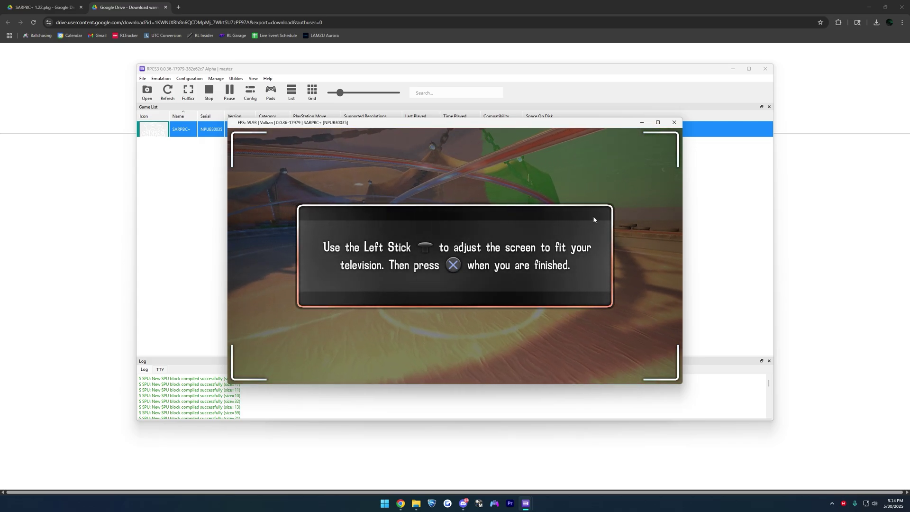
pyautogui.click(271, 94)
pyautogui.click(271, 94)
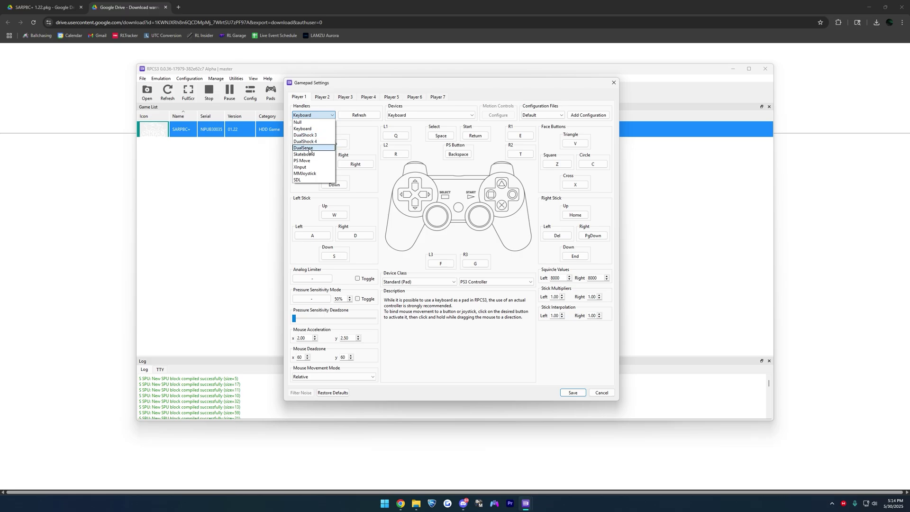
pyautogui.click(305, 148)
pyautogui.click(575, 393)
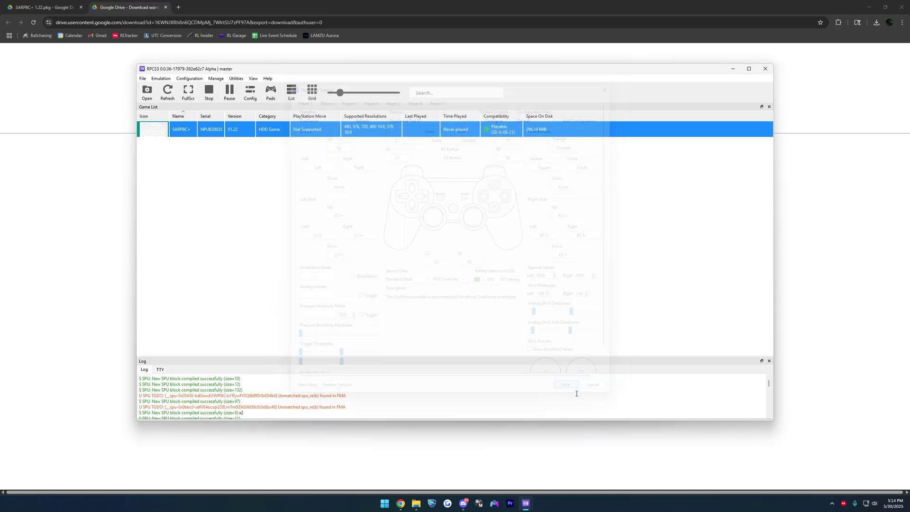
# Step: Confirm the game's screen fit and the Guest1 profile to reach the main menu, and exit the game
pyautogui.click(557, 474)
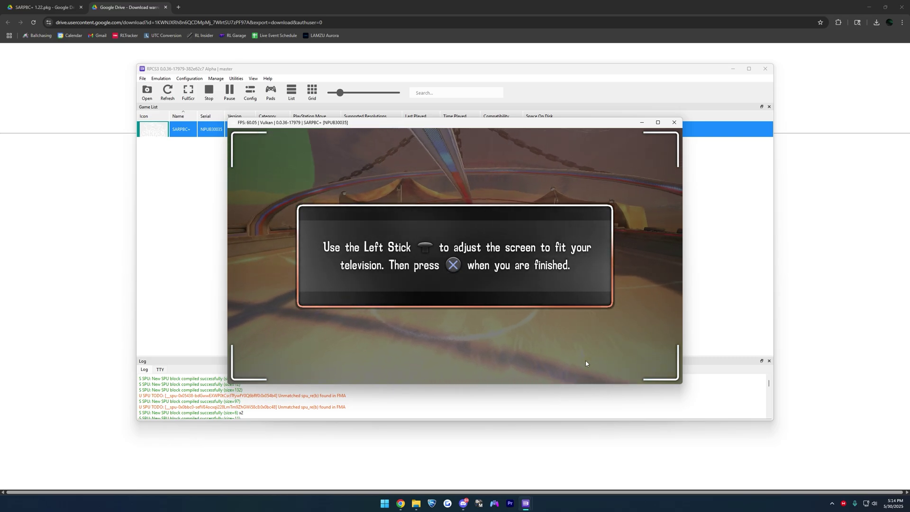
pyautogui.press('x')
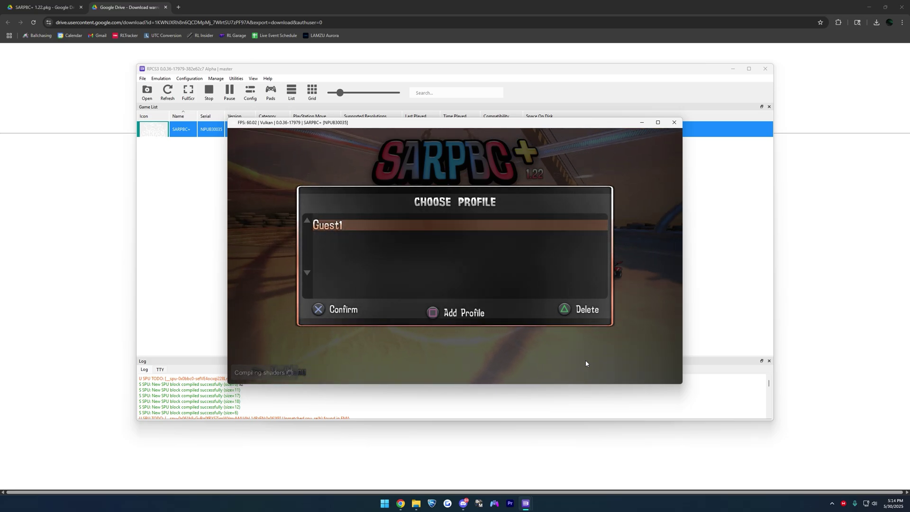
pyautogui.press('x')
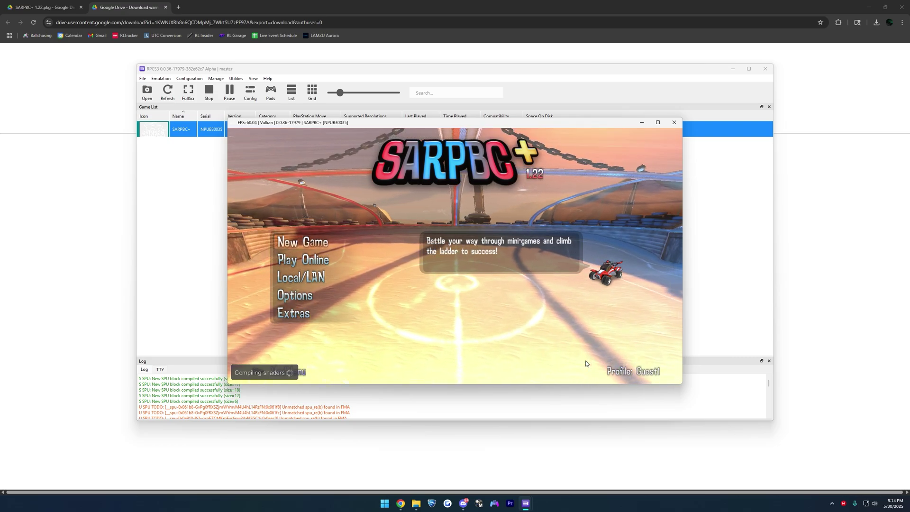
pyautogui.click(674, 122)
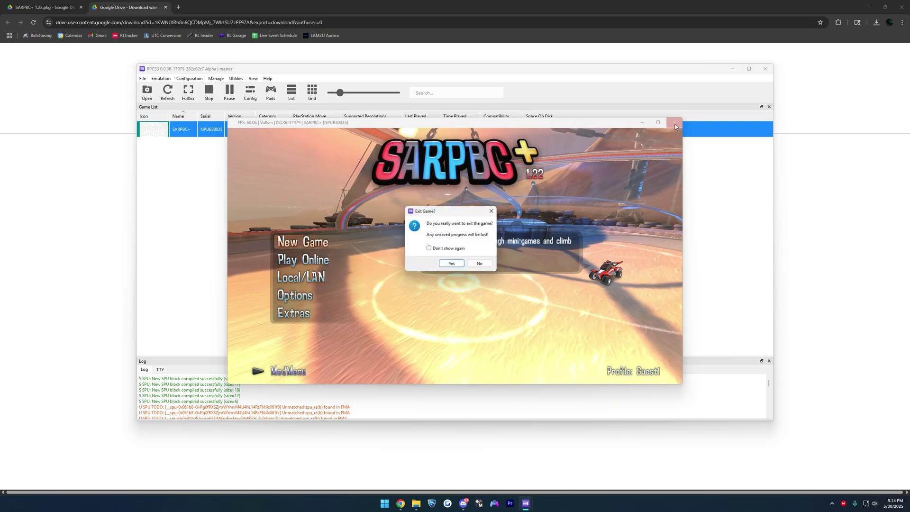
pyautogui.click(451, 263)
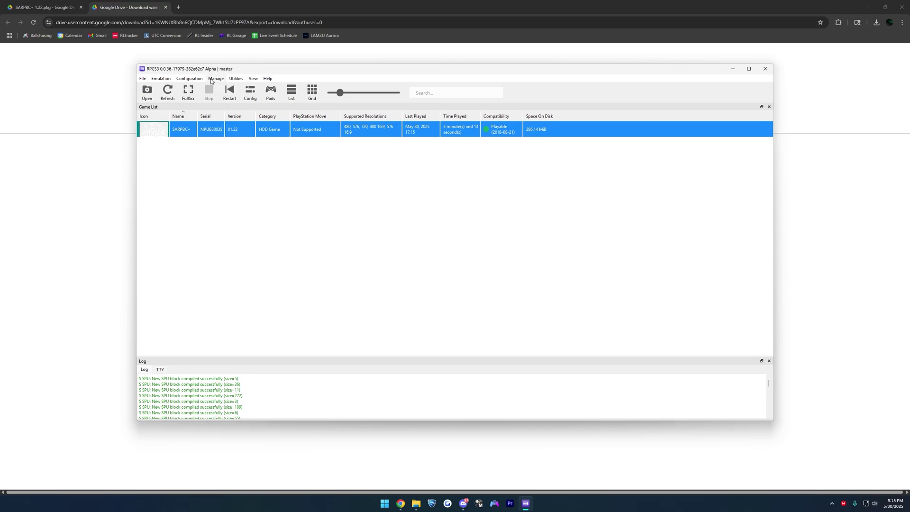
# Step: Configure the GPU settings with 1080p default resolution, 200% resolution scale and a Display (180) framelimit, and save them
pyautogui.click(191, 79)
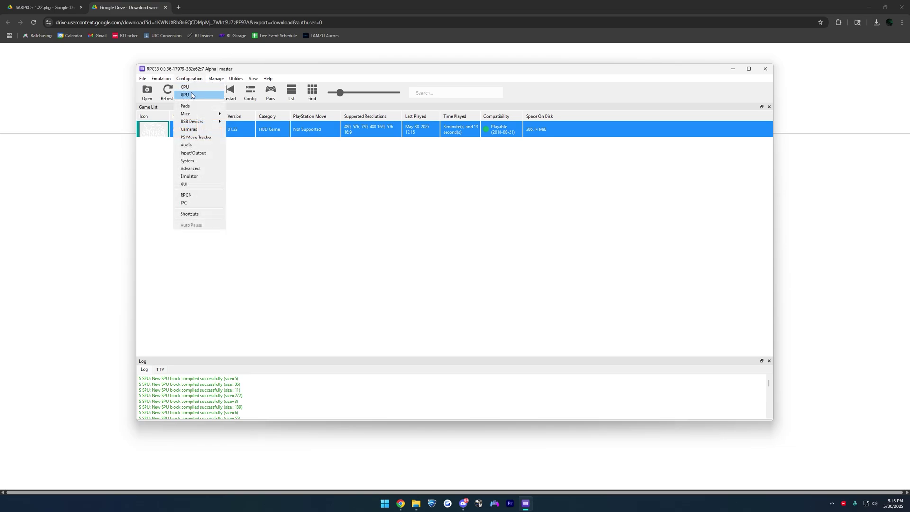
pyautogui.click(191, 95)
pyautogui.click(427, 152)
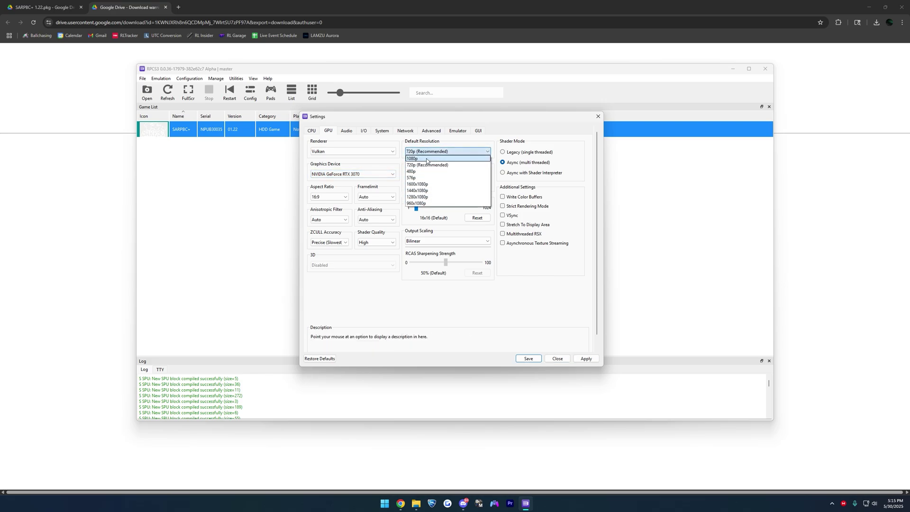
pyautogui.click(425, 160)
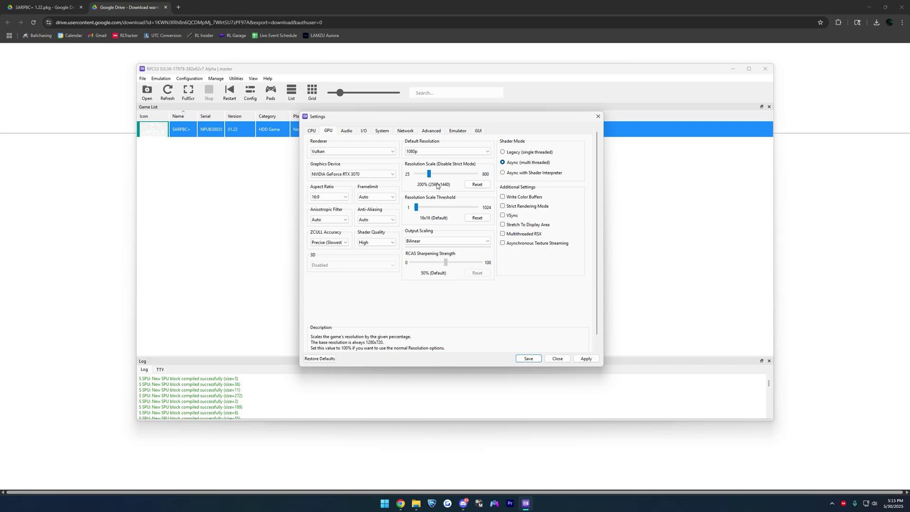
pyautogui.click(373, 197)
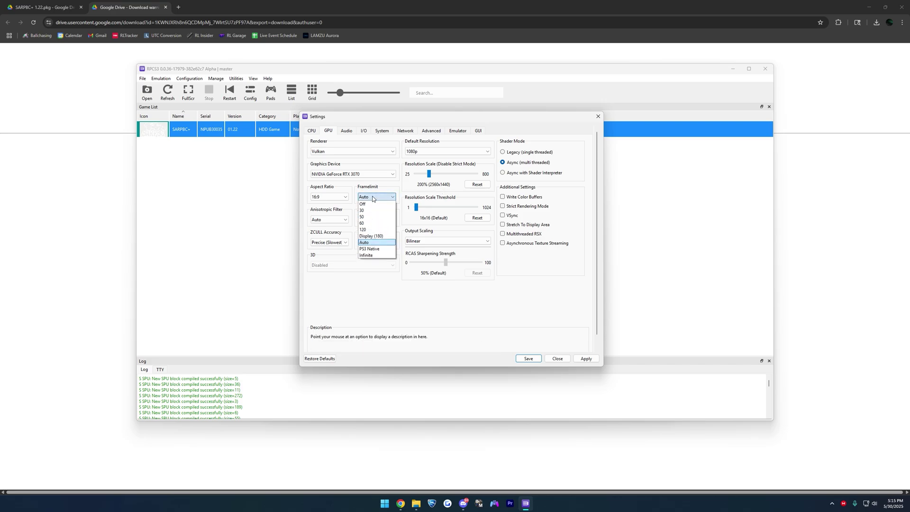
pyautogui.click(371, 237)
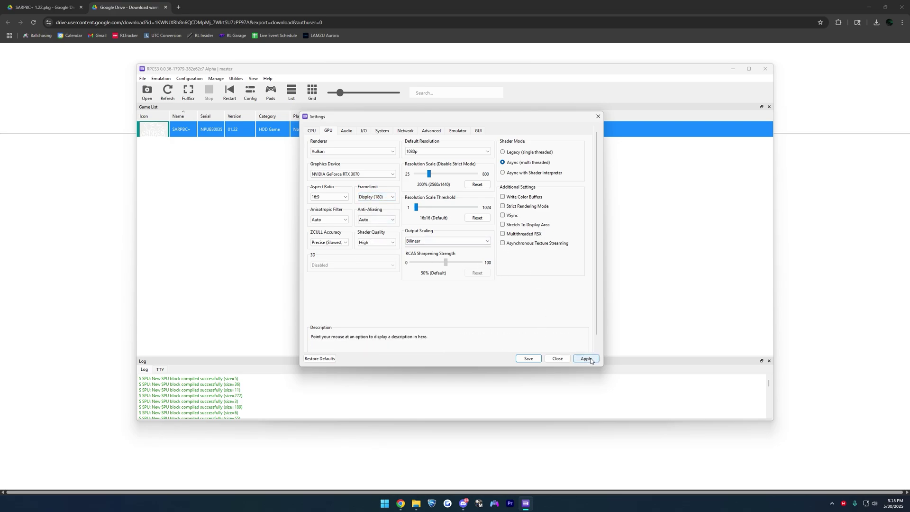
pyautogui.click(529, 359)
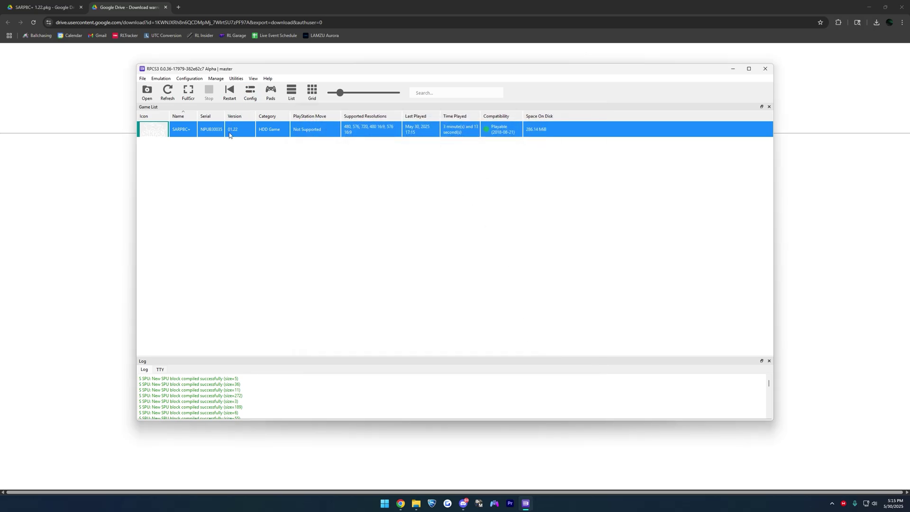
# Step: Restart SARPBC+ and try to open the RPCN account and friends settings while the game is running
pyautogui.click(232, 91)
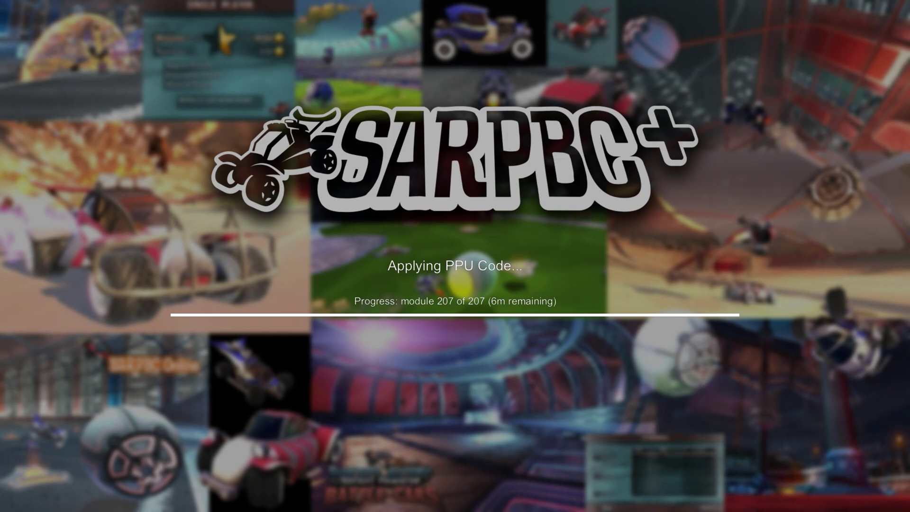
pyautogui.hotkey('alt', 'Tab')
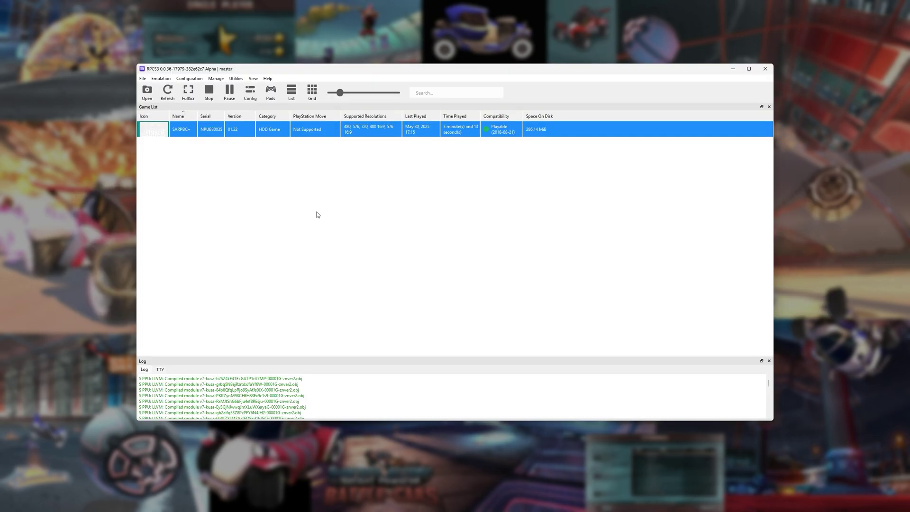
pyautogui.click(189, 79)
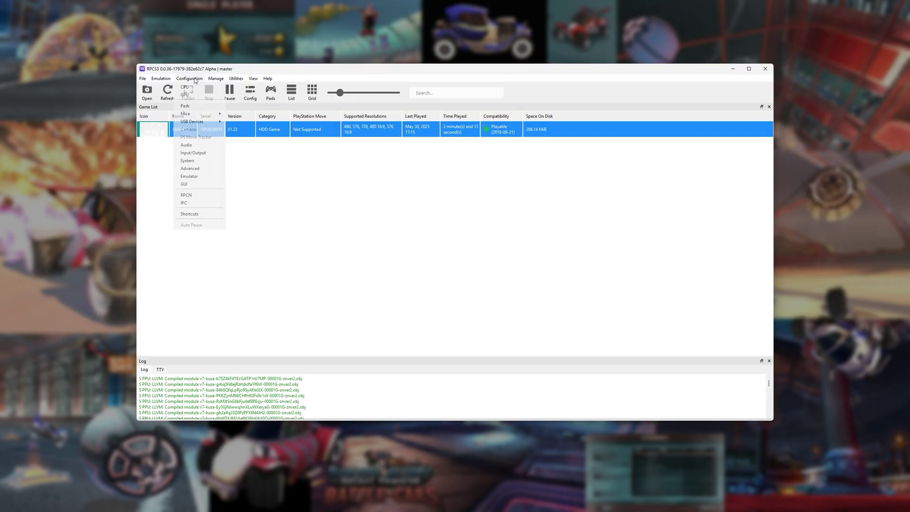
pyautogui.click(198, 194)
pyautogui.click(419, 248)
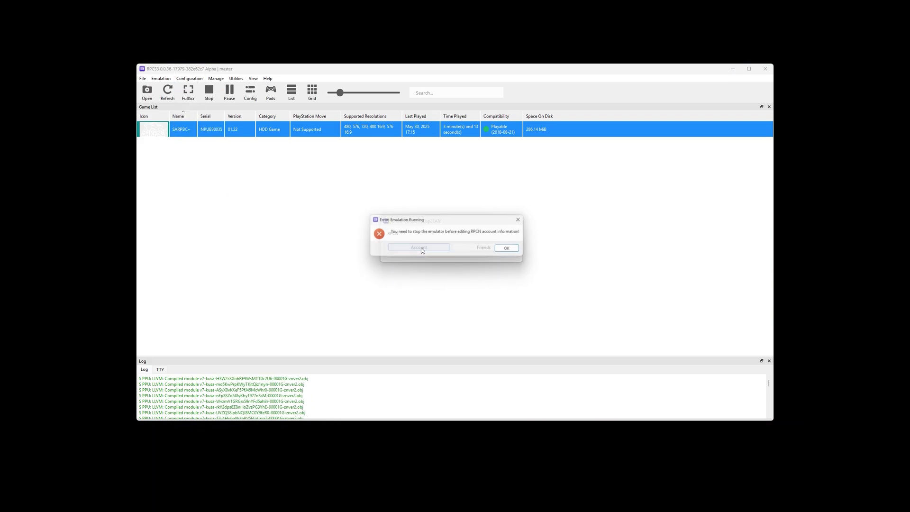
pyautogui.click(513, 250)
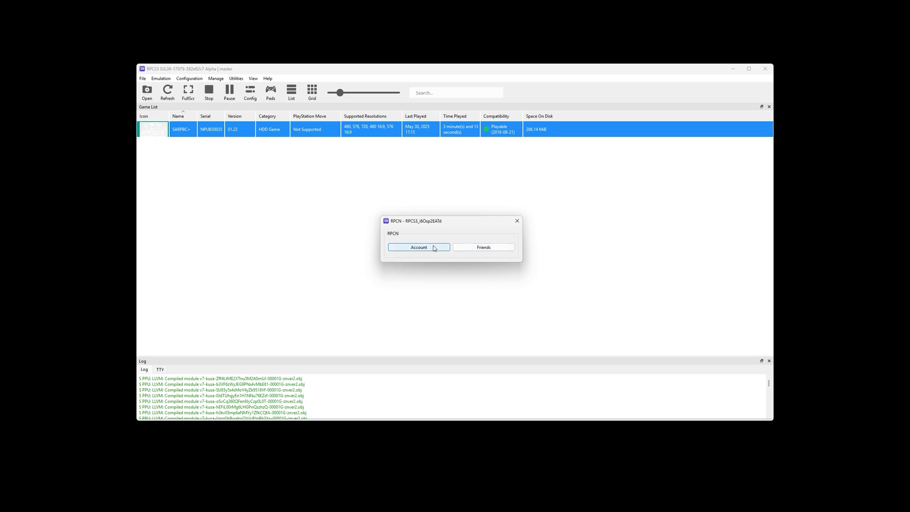
pyautogui.click(476, 251)
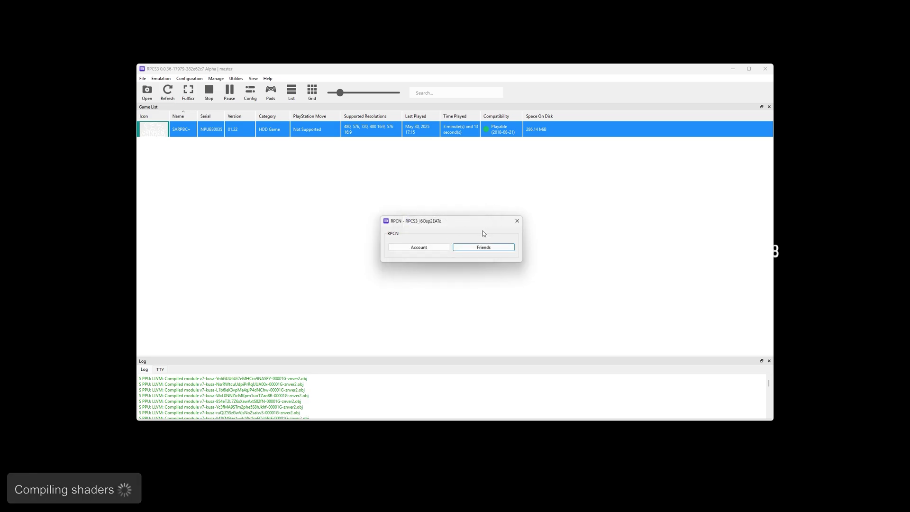
pyautogui.click(517, 222)
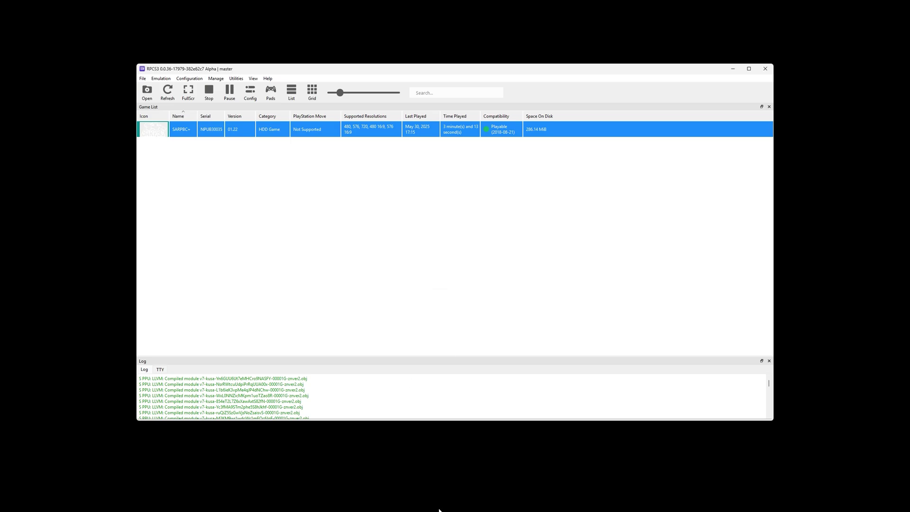
# Step: Switch to Discord and review the SARPBC+ build notes and optional features in the latest-build channel
pyautogui.hotkey('alt', 'Tab')
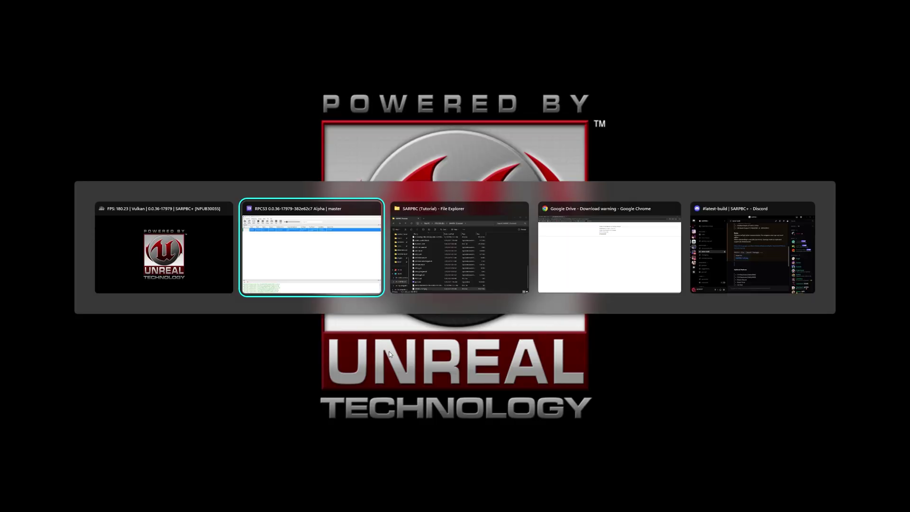
pyautogui.hotkey('alt', 'Tab')
pyautogui.hotkey('alt', 'Tab')
pyautogui.hotkey('alt', 'Tab')
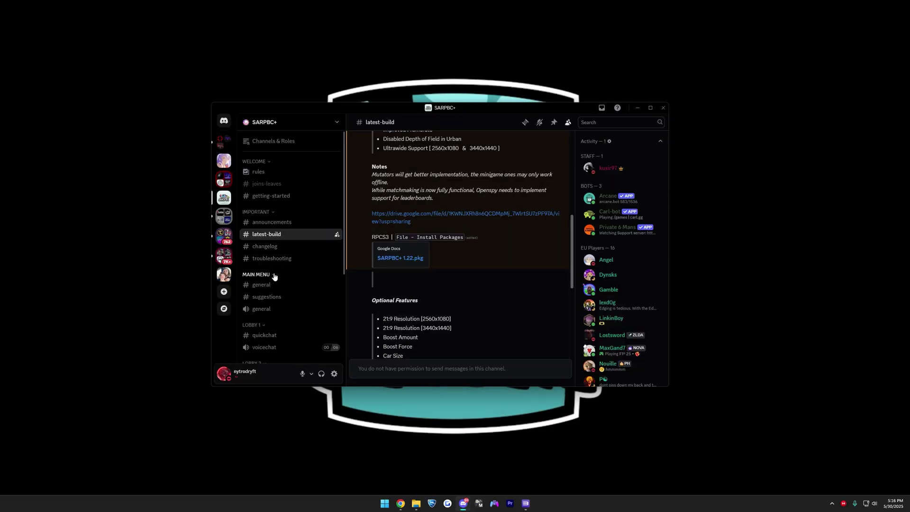
pyautogui.scroll(-4, 365, 217)
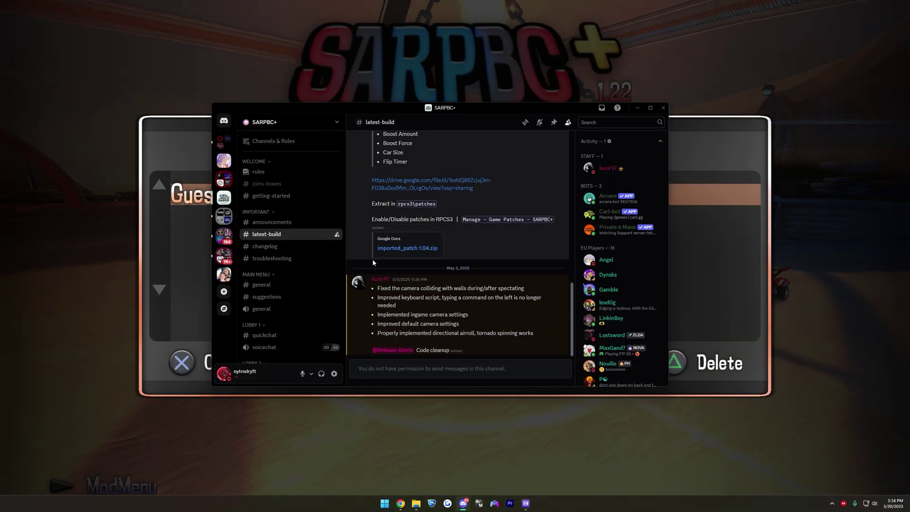
pyautogui.scroll(2, 368, 295)
pyautogui.scroll(10, 367, 290)
pyautogui.scroll(-15, 365, 266)
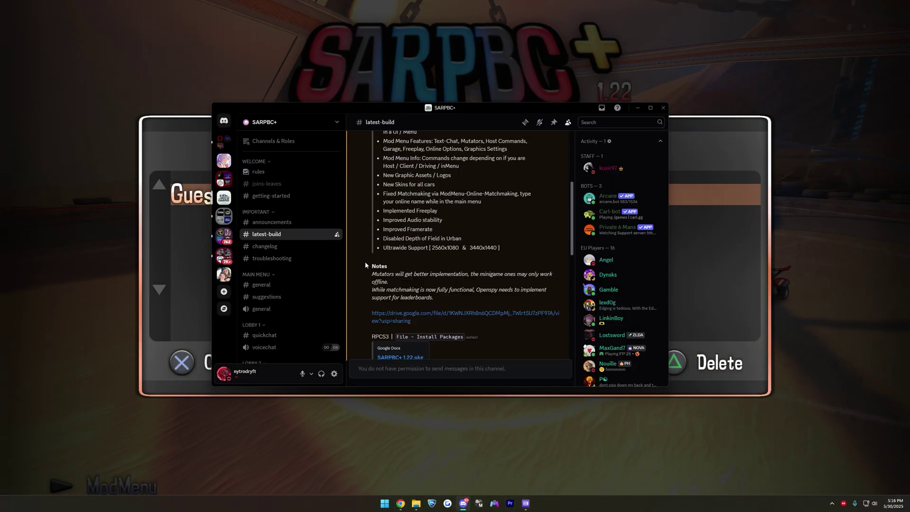